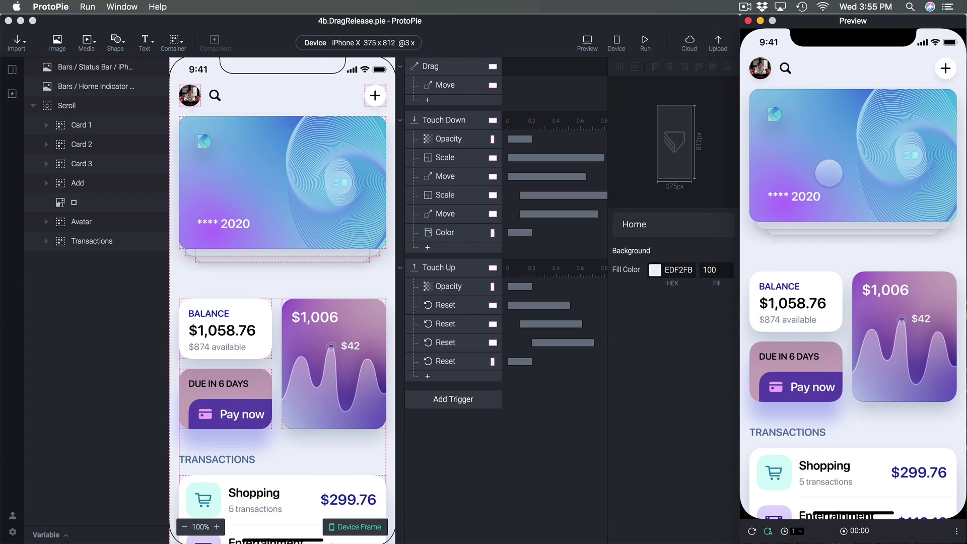
Step: Try dragging the card in the finished prototype's preview and examine its Touch Down and Touch Up triggers
mouse_move(849, 155)
left_mouse_down()
mouse_move(825, 151)
mouse_move(842, 186)
mouse_move(841, 152)
left_mouse_up()
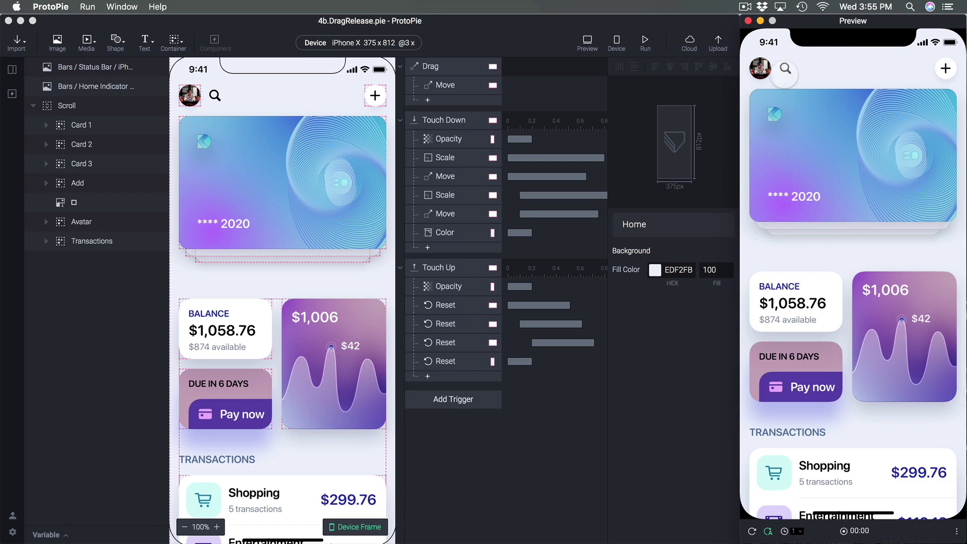
left_click(459, 119)
left_click(448, 120)
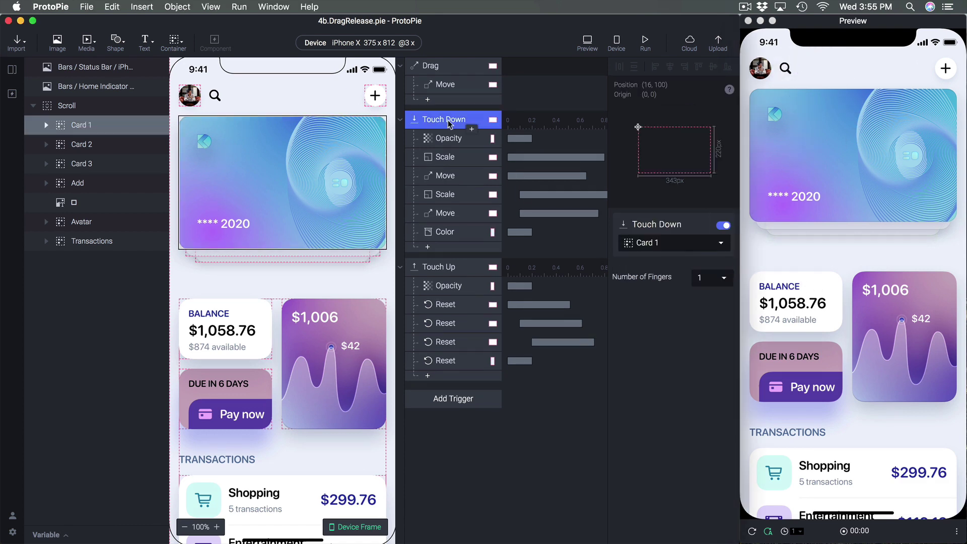
left_click(450, 274)
left_click_drag(841, 130, 870, 395)
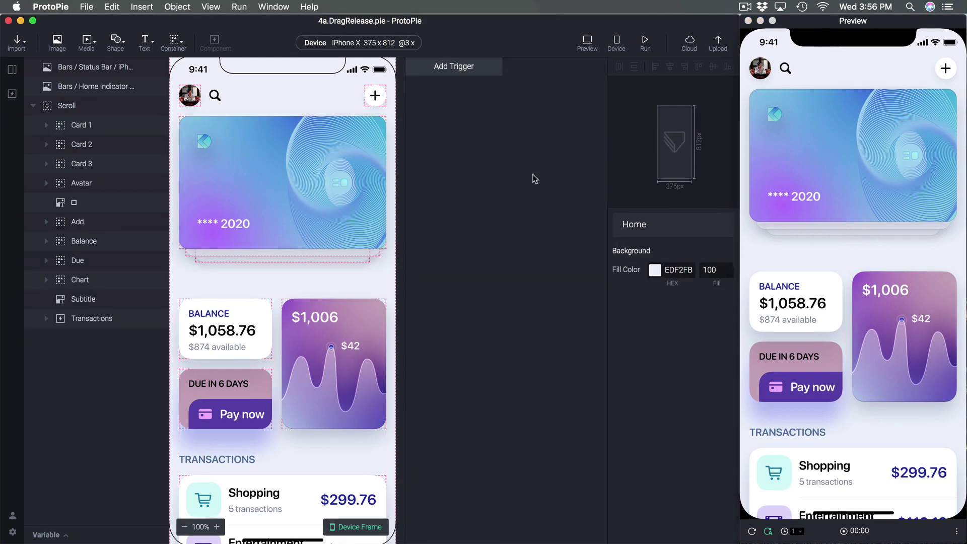
Step: Examine the Scroll container and its Card 1 and Transactions layers in the starter file
left_click(85, 109)
left_click(96, 107)
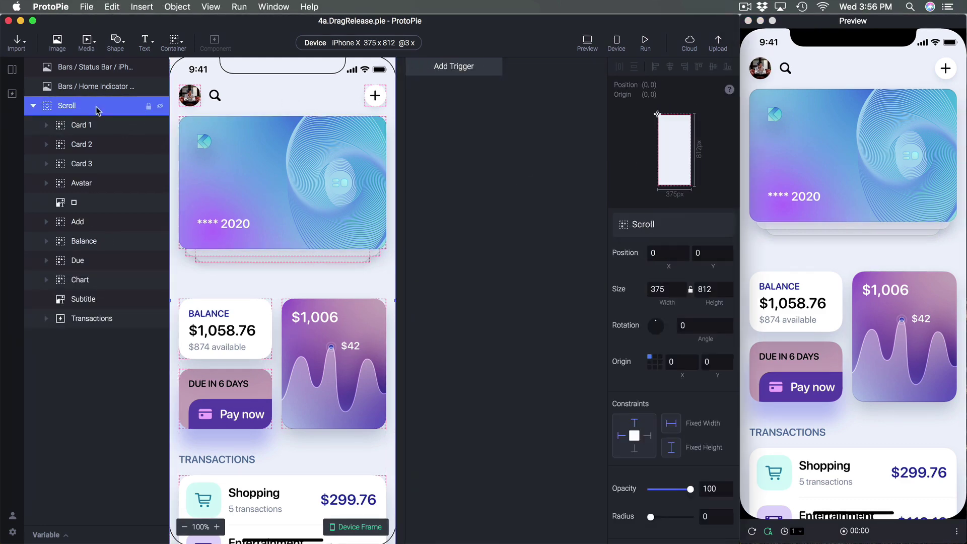
left_click(110, 125)
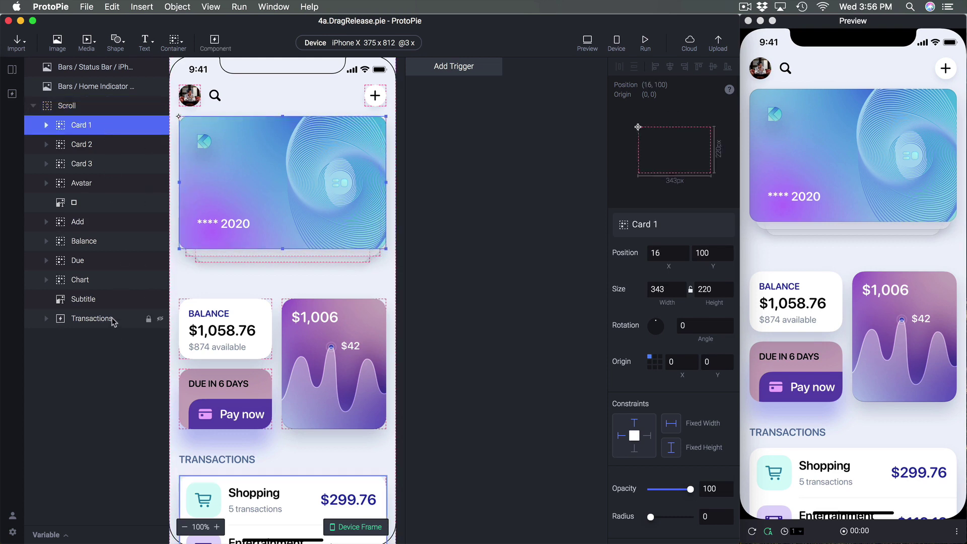
left_click(111, 318, "shift")
left_click(534, 183)
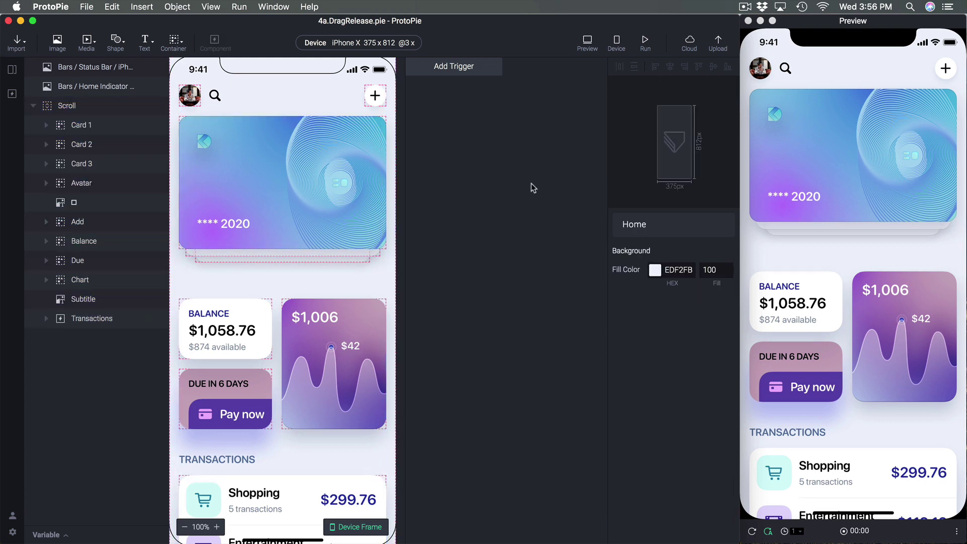
Step: Add a Drag trigger with a Move response to Card 1 and test dragging the card in the preview
left_click(101, 129)
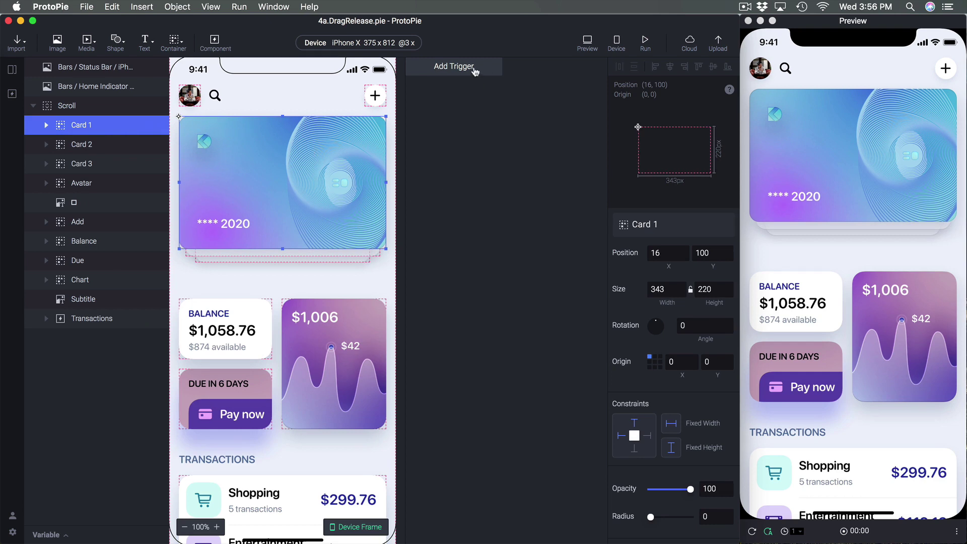
left_click(444, 70)
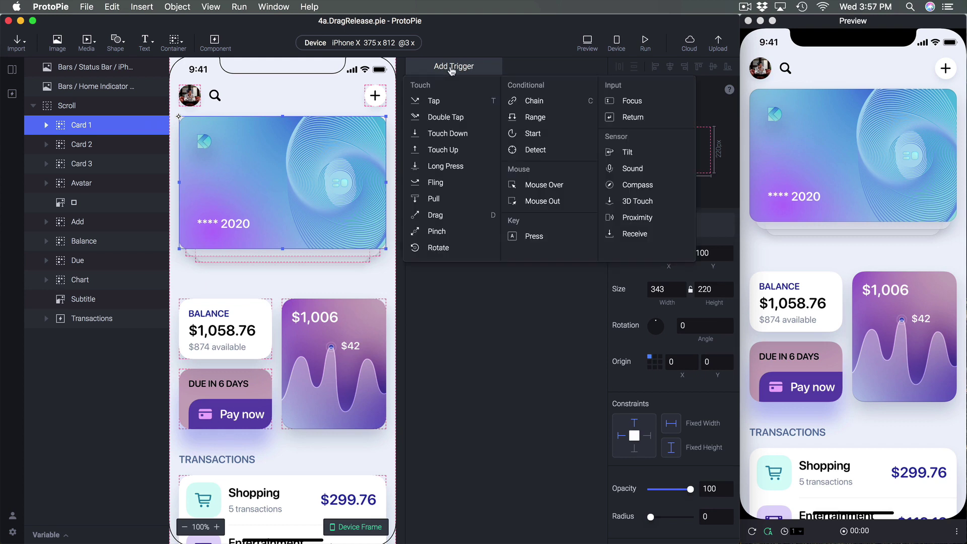
left_click(445, 216)
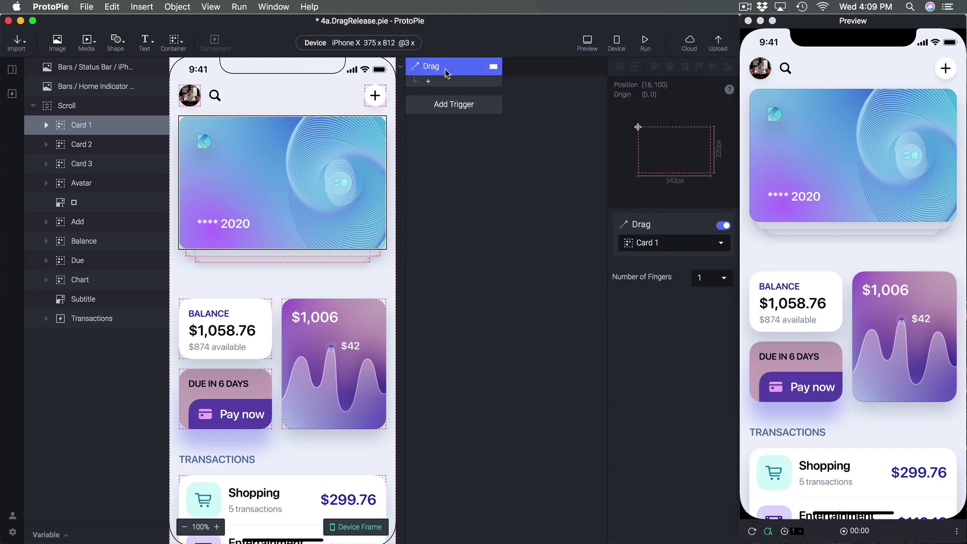
left_click(445, 84)
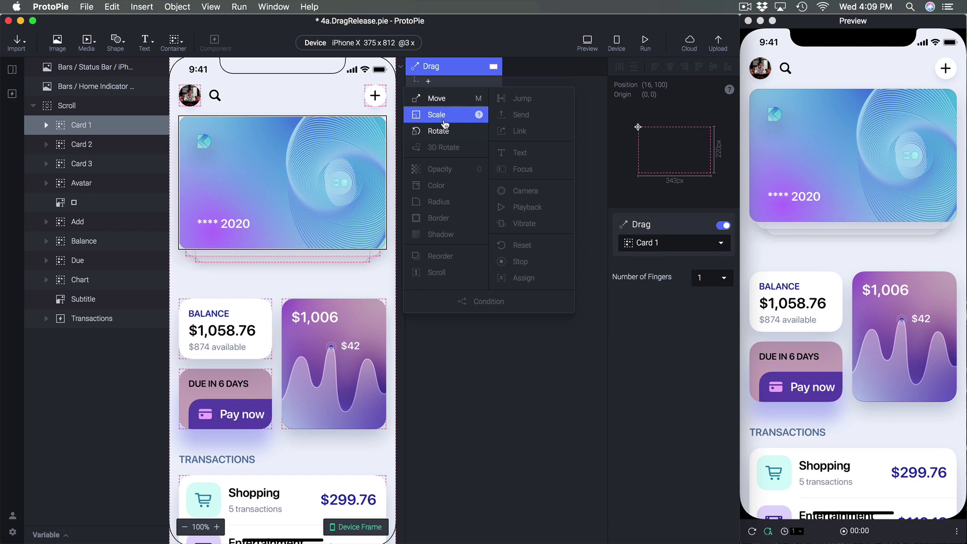
left_click(445, 103)
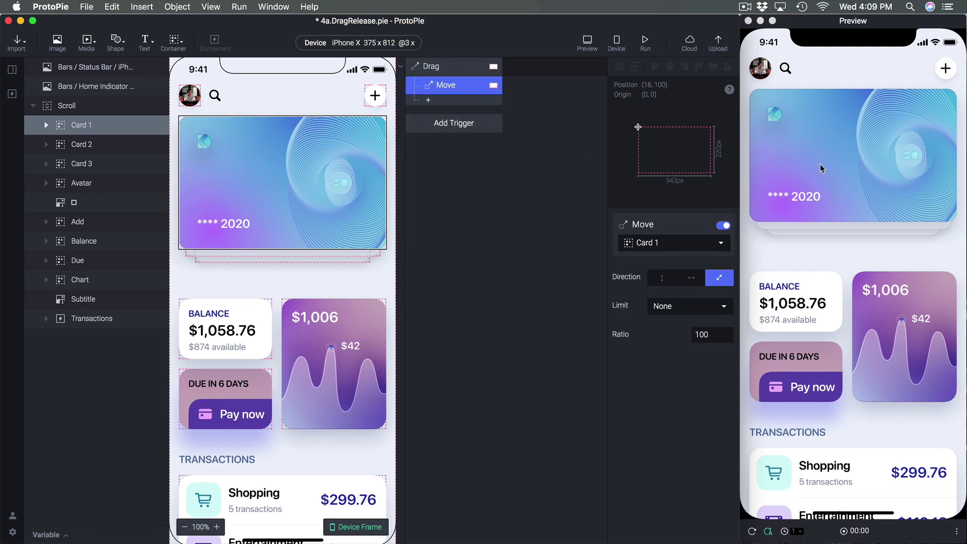
left_click_drag(821, 168, 831, 149)
left_click(470, 91)
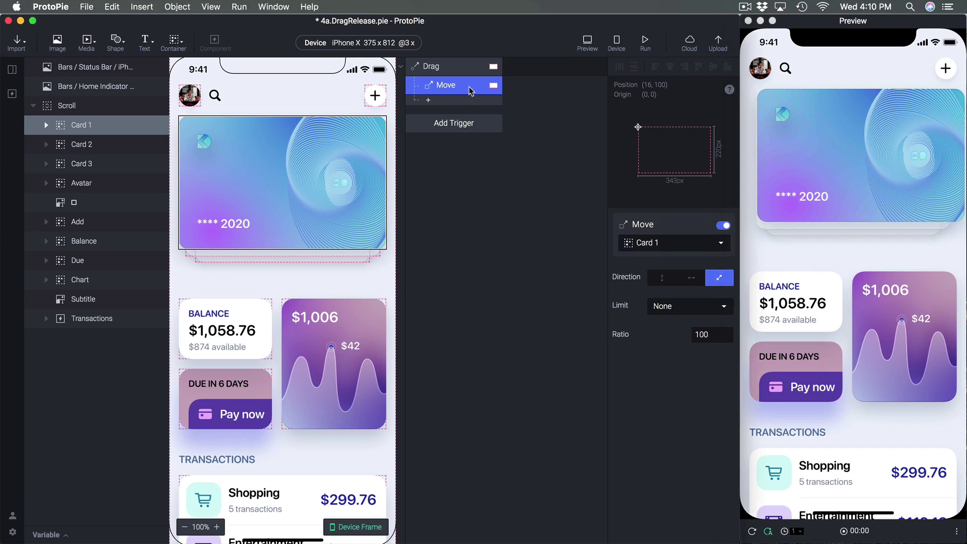
Step: Add a Rotate response for Card 1 to the Drag trigger and test it in the preview
left_click(447, 101)
left_click(438, 150)
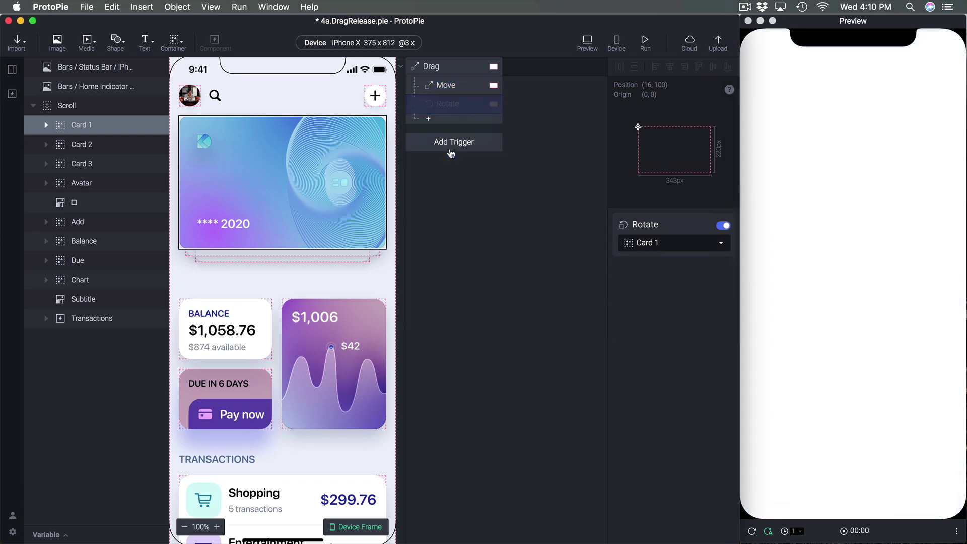
left_click_drag(827, 152, 870, 140)
left_click(554, 126)
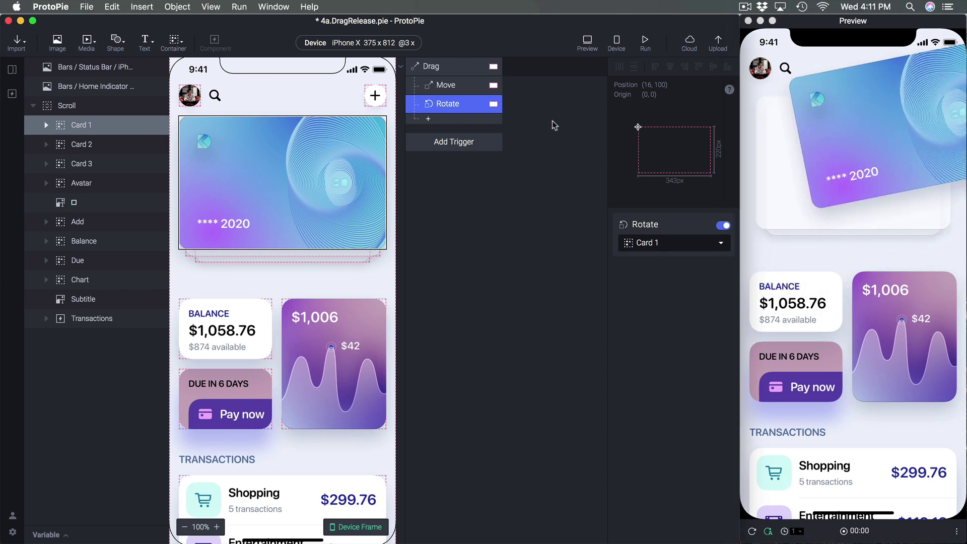
Step: Add a Scale response for Card 1 to the Drag trigger and test it in the preview
left_click(445, 123)
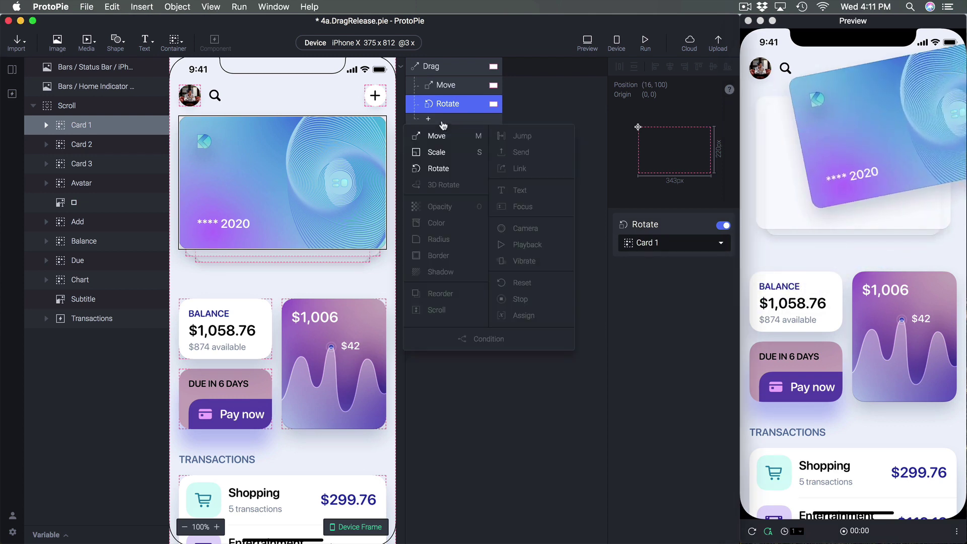
left_click(459, 154)
left_click_drag(793, 161, 826, 151)
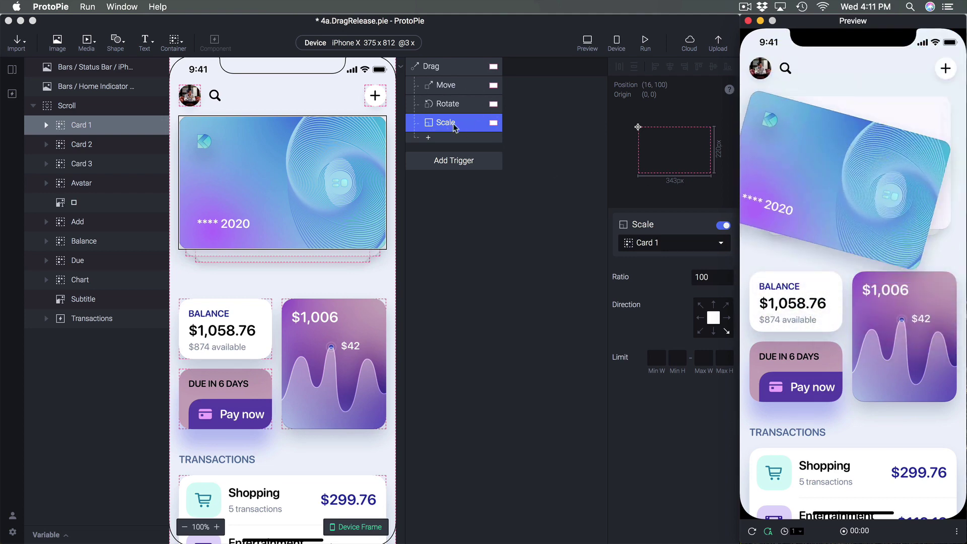
Step: Disable the Drag trigger's Scale and Rotate responses, switching Move off for a preview test and back on
left_click(723, 225)
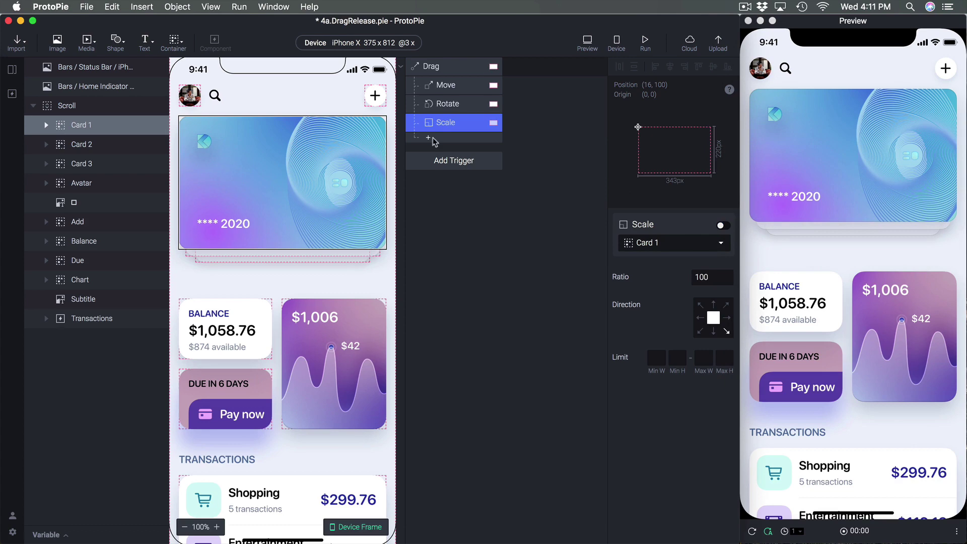
left_click(466, 76)
left_click(448, 87)
left_click(723, 225)
left_click_drag(799, 157, 846, 181)
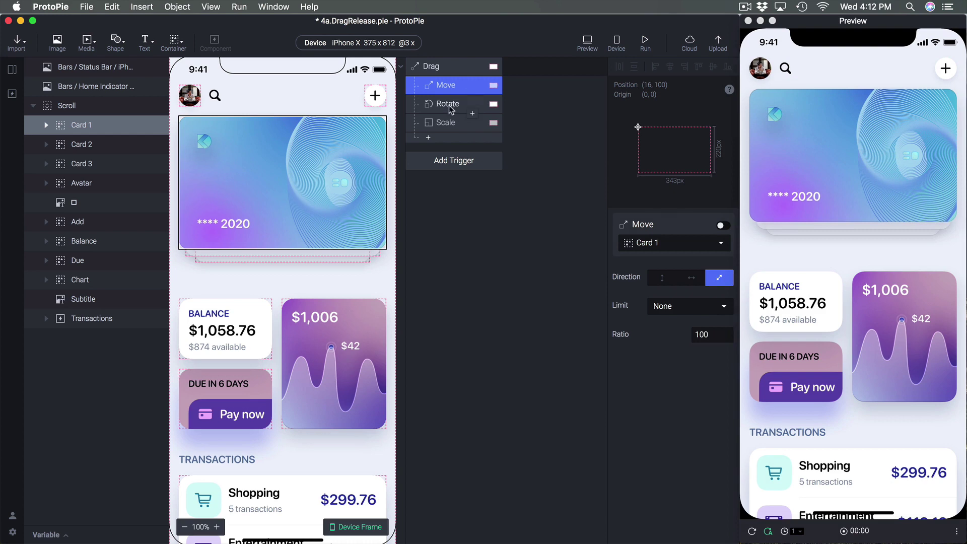
left_click(450, 105)
left_click(724, 226)
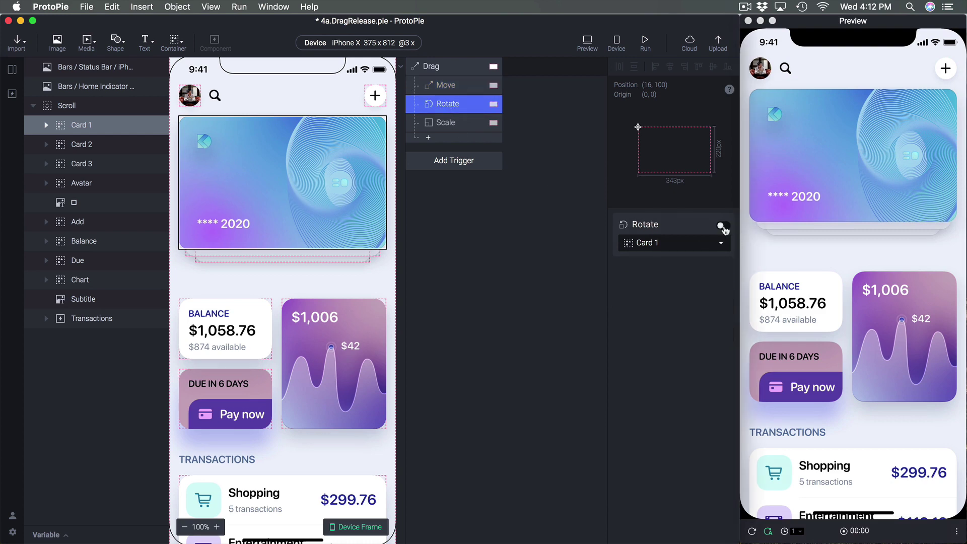
left_click(451, 92)
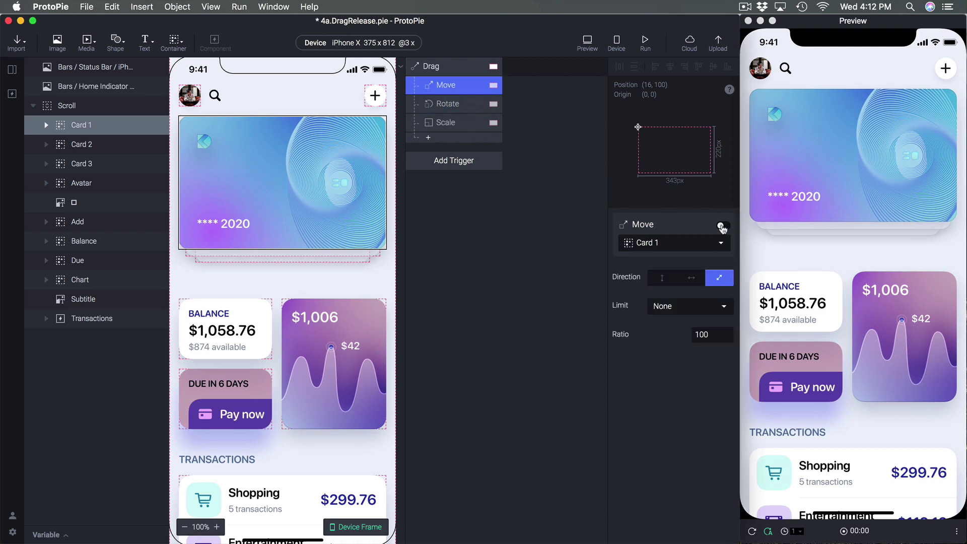
left_click(722, 226)
Step: Try the horizontal and vertical directions of Card 1's Move response in the preview and restore movement in all directions
left_click(692, 281)
left_click_drag(781, 154, 733, 243)
left_click(662, 280)
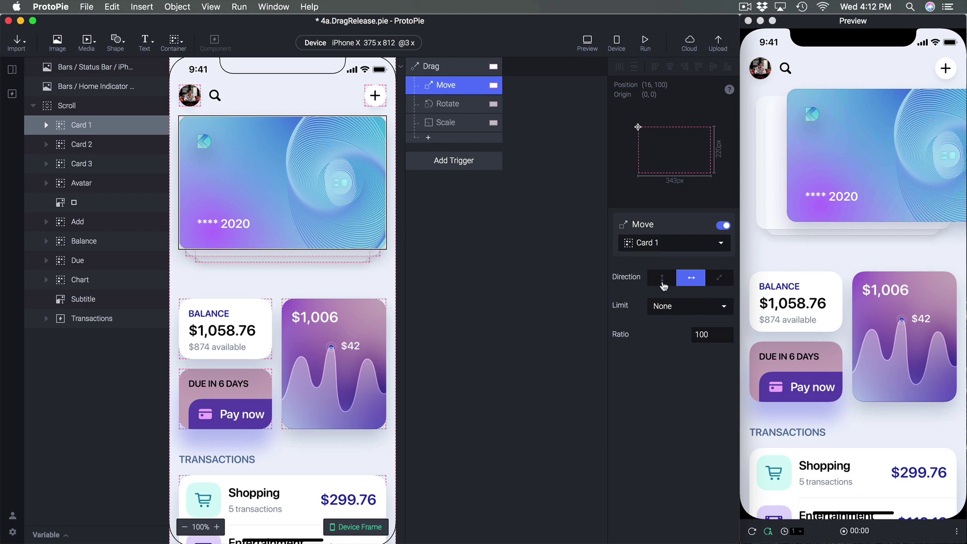
left_click(662, 283)
left_click_drag(849, 157, 811, 177)
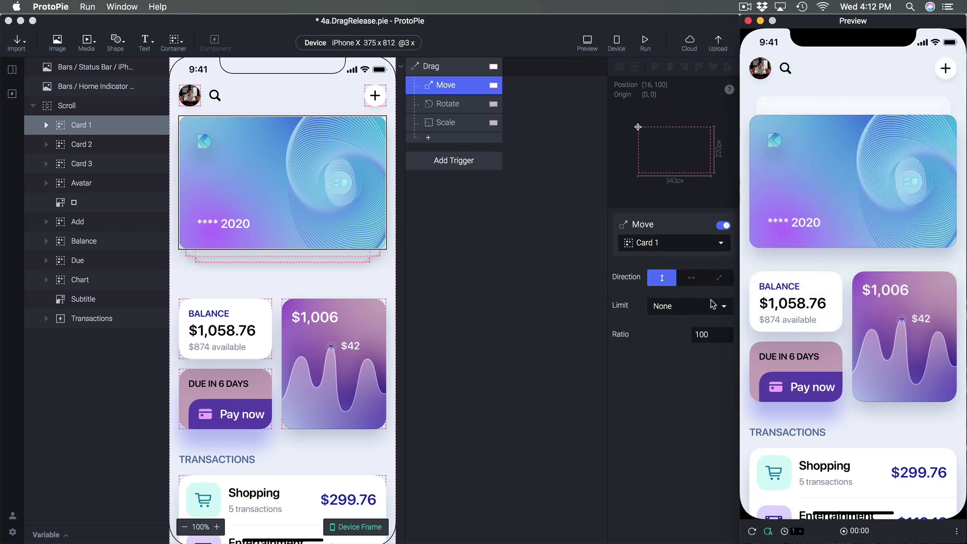
left_click(721, 285)
left_click(722, 284)
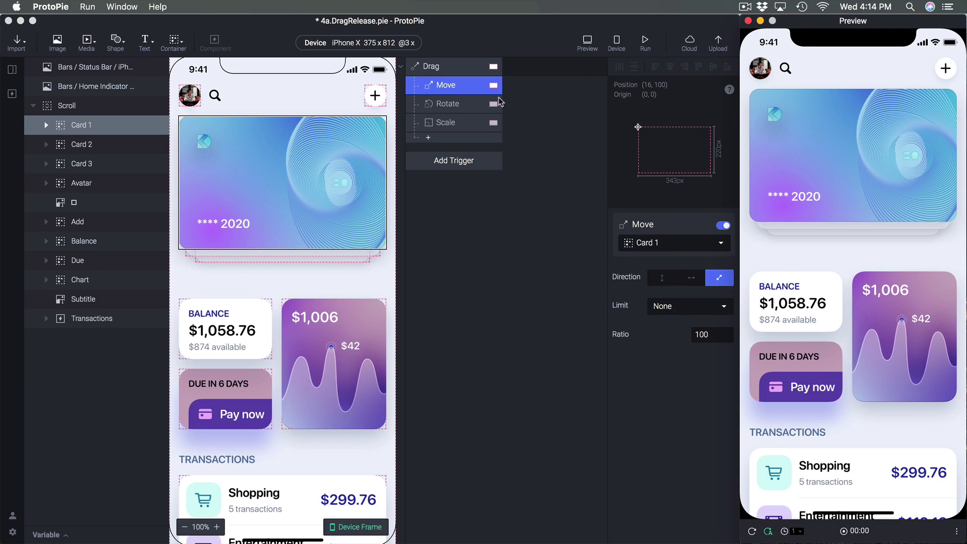
left_click(456, 86)
left_click(457, 140)
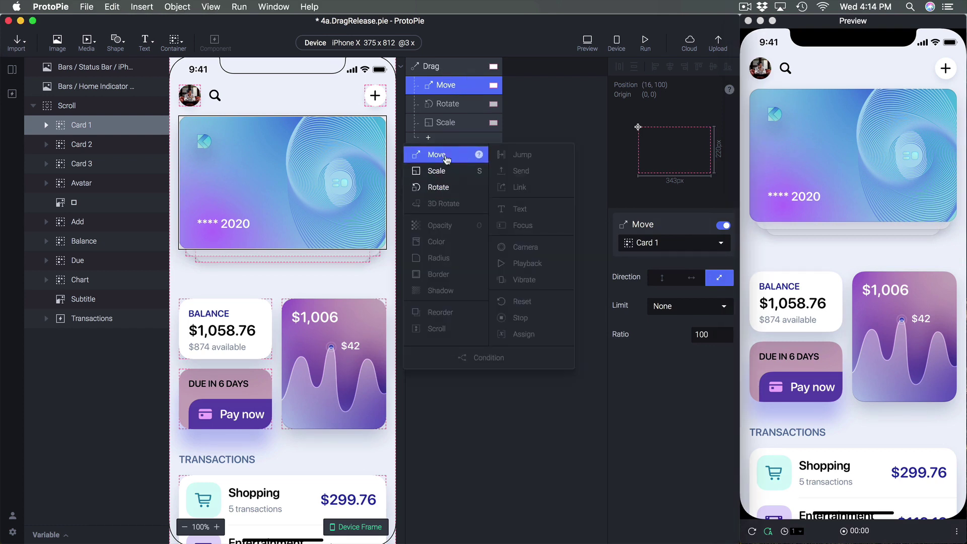
left_click(530, 117)
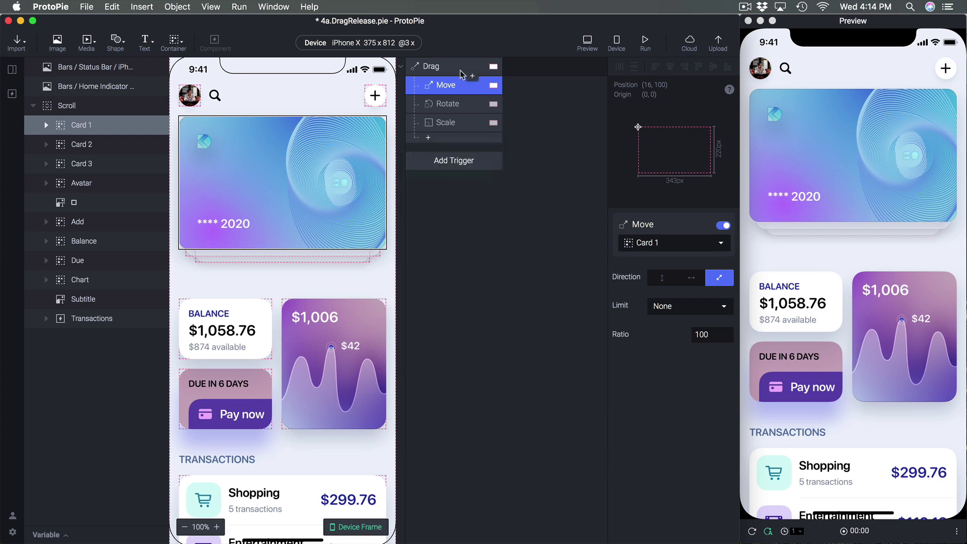
left_click(427, 68)
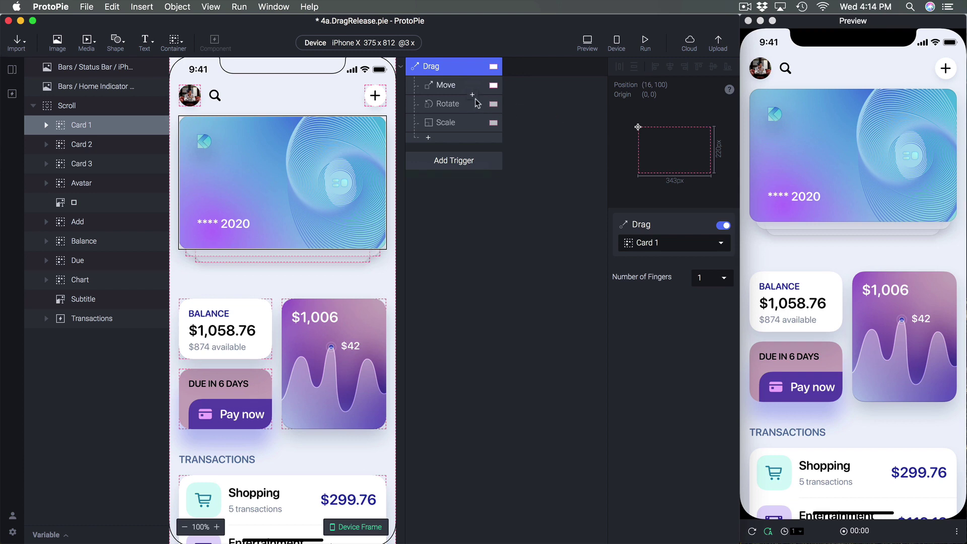
left_click(456, 94)
left_click(449, 108)
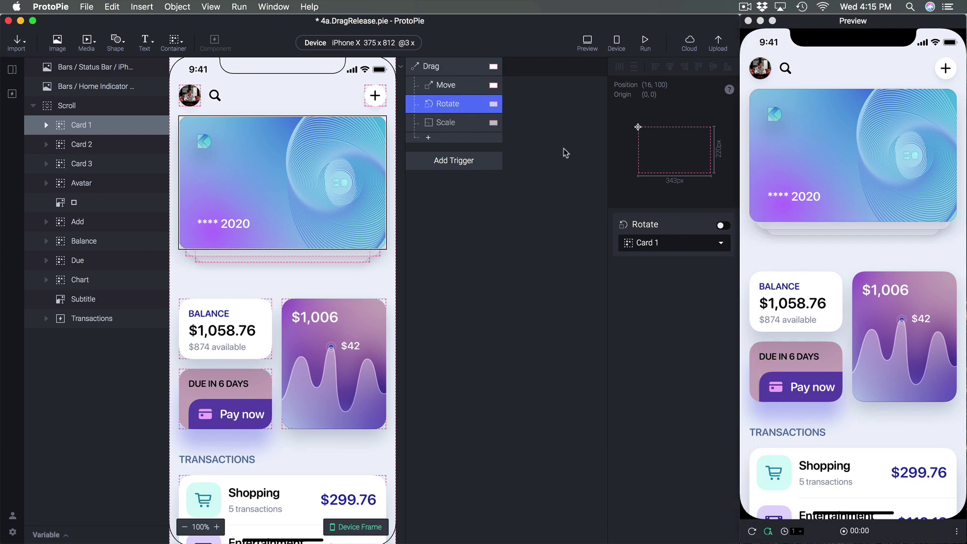
Step: Add a Touch Down trigger to Card 1 and test dragging the card in the preview
left_click(101, 126)
left_click(443, 163)
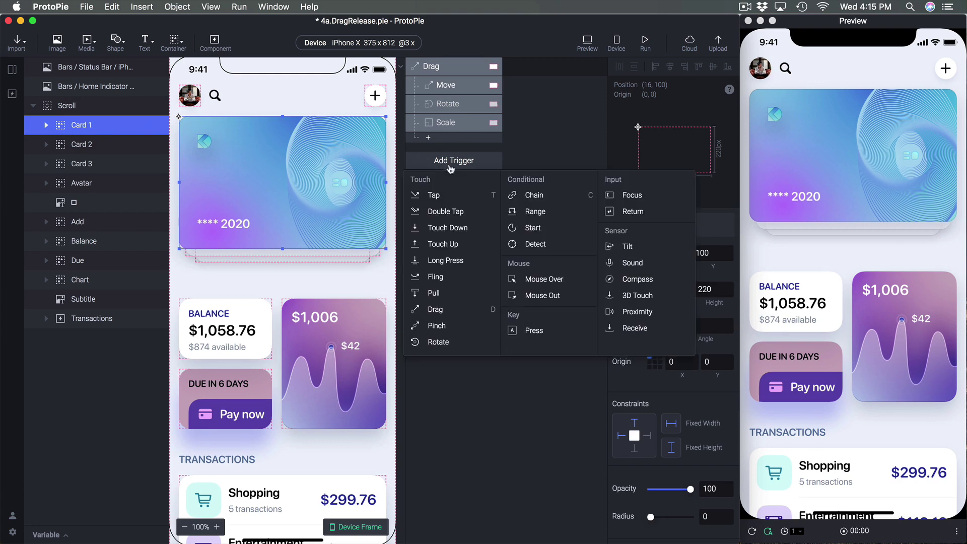
left_click(454, 229)
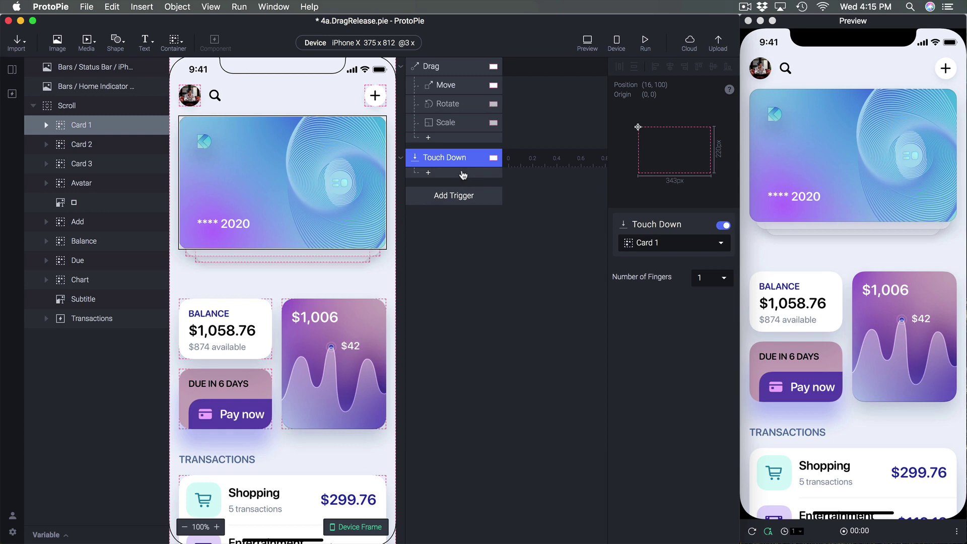
left_click_drag(844, 159, 871, 186)
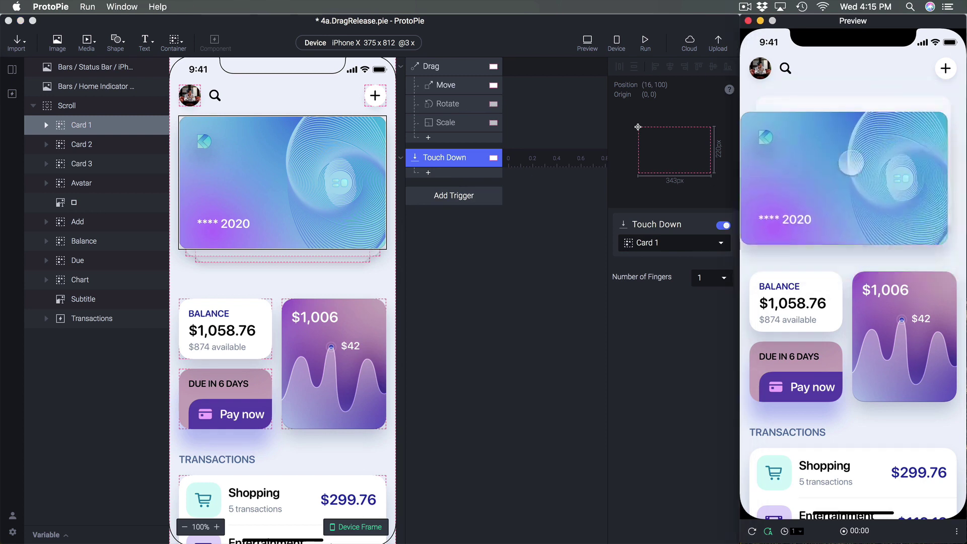
left_click(455, 174)
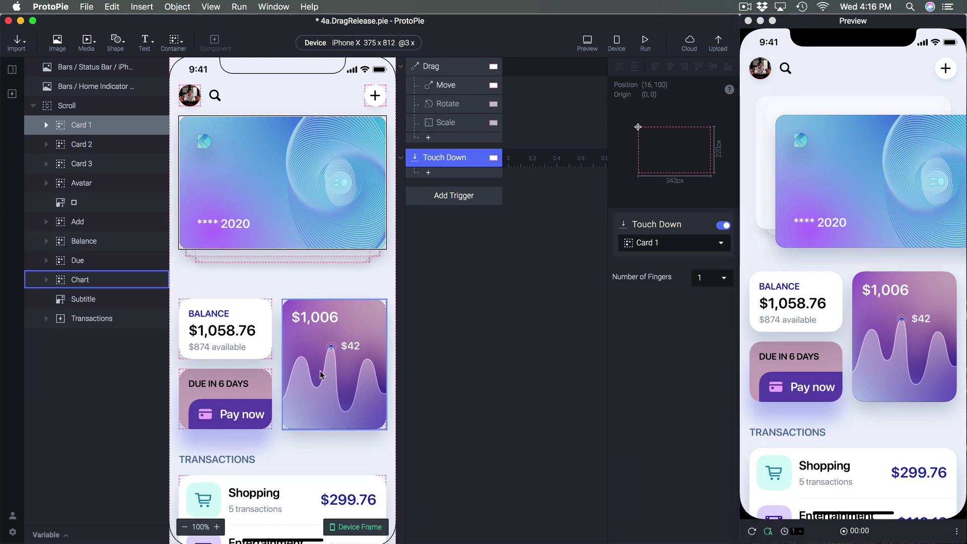
Step: Group the Balance, Due, Chart, Subtitle and Transactions layers into one container and name it Transactions
left_click(541, 291)
double_click(217, 340)
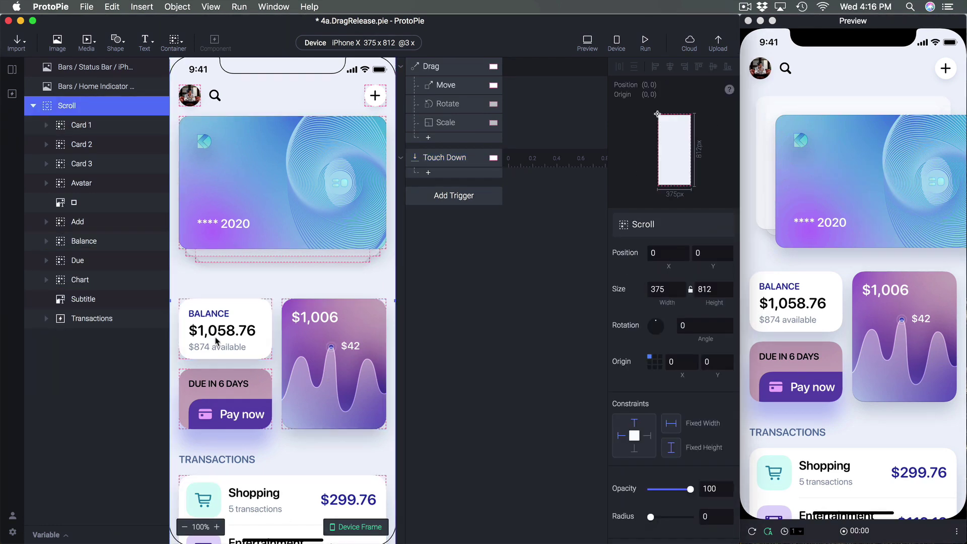
left_click(94, 319, "shift")
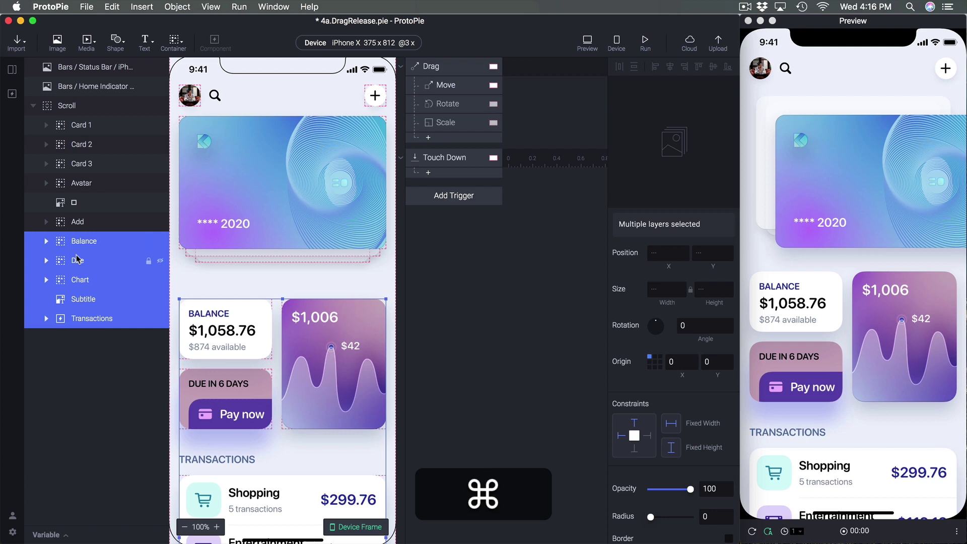
key("super+g")
double_click(87, 242)
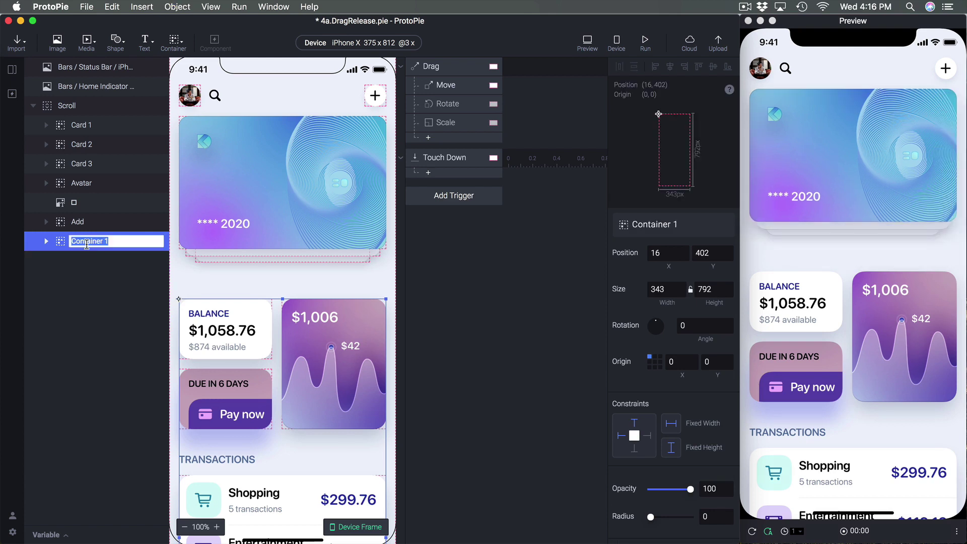
type("Tra")
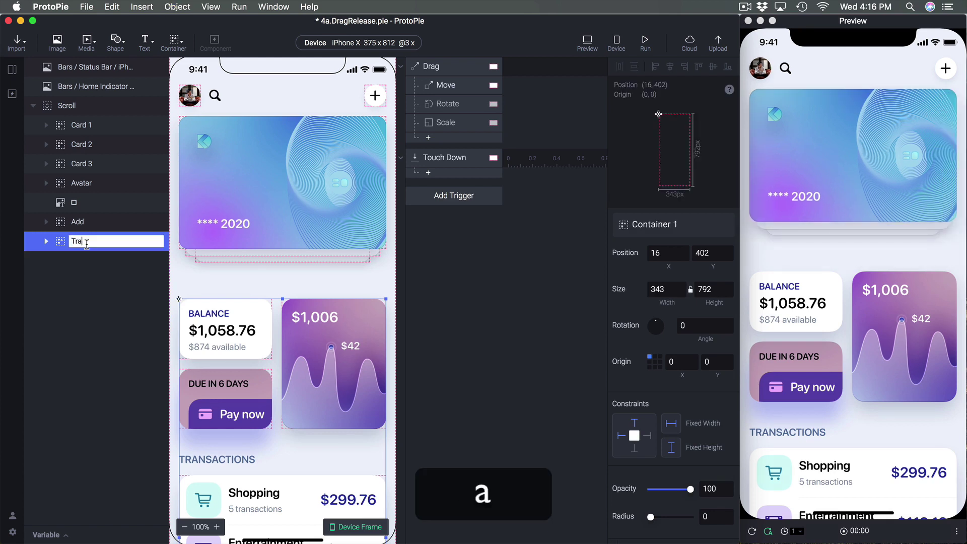
type("nsactions")
key("Return")
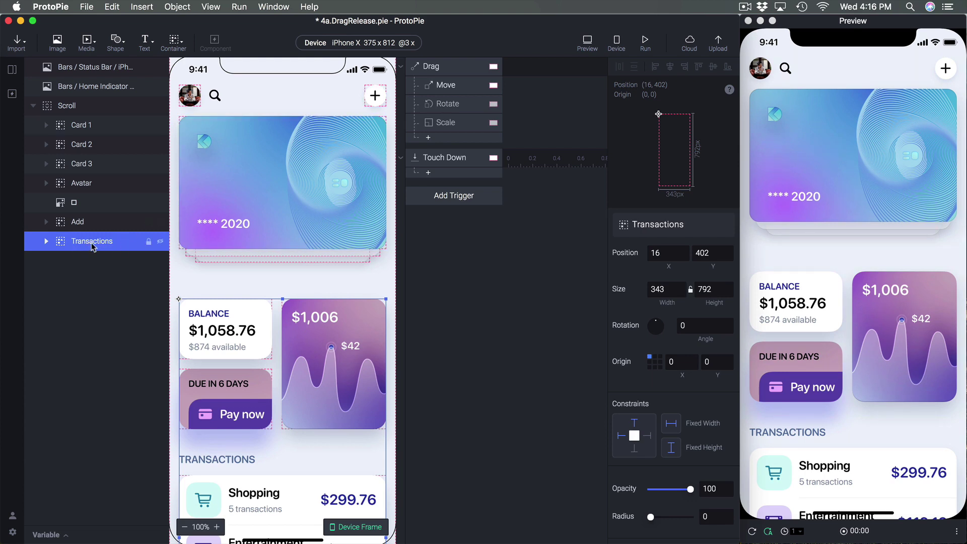
Step: Add an Opacity response of 0 for the Transactions container to the Touch Down trigger and test it by dragging the card in the preview
left_click(447, 172)
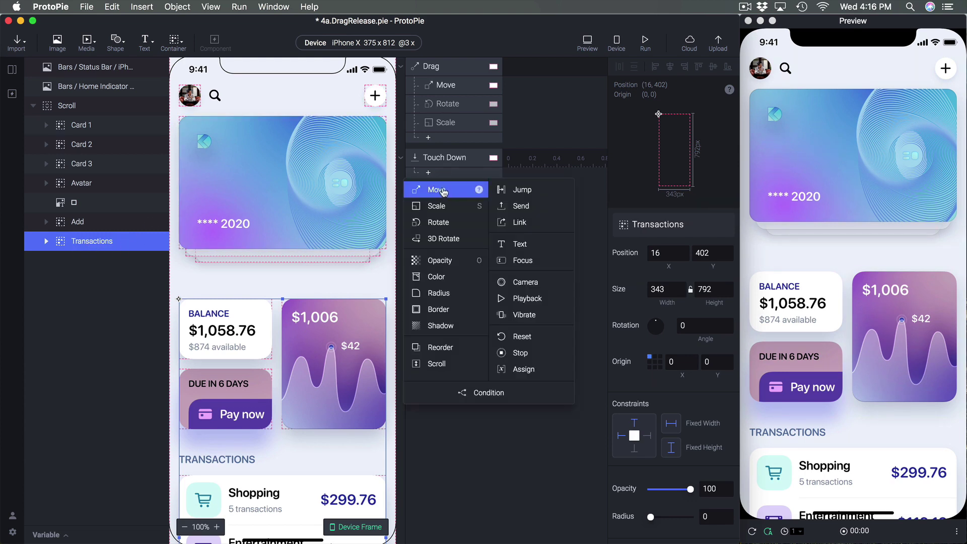
left_click(440, 260)
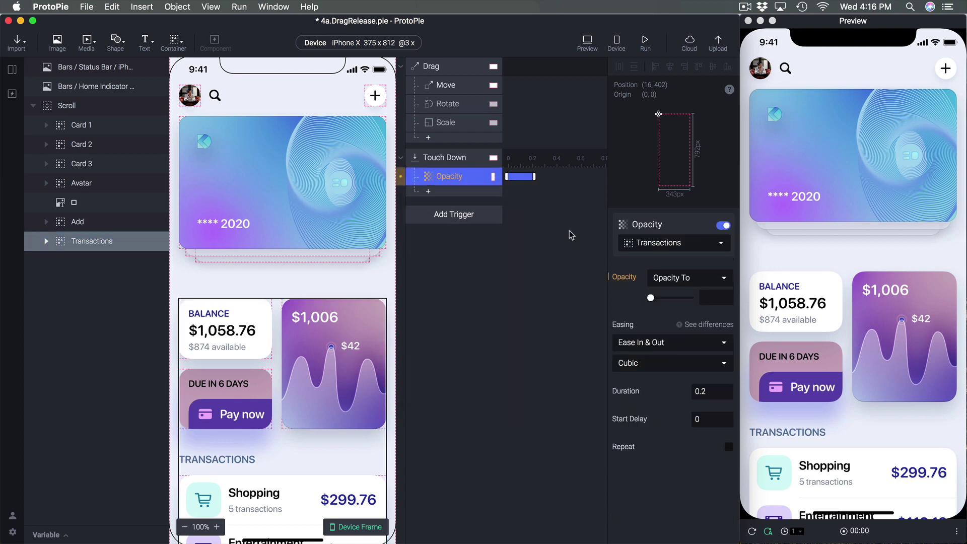
left_click(652, 299)
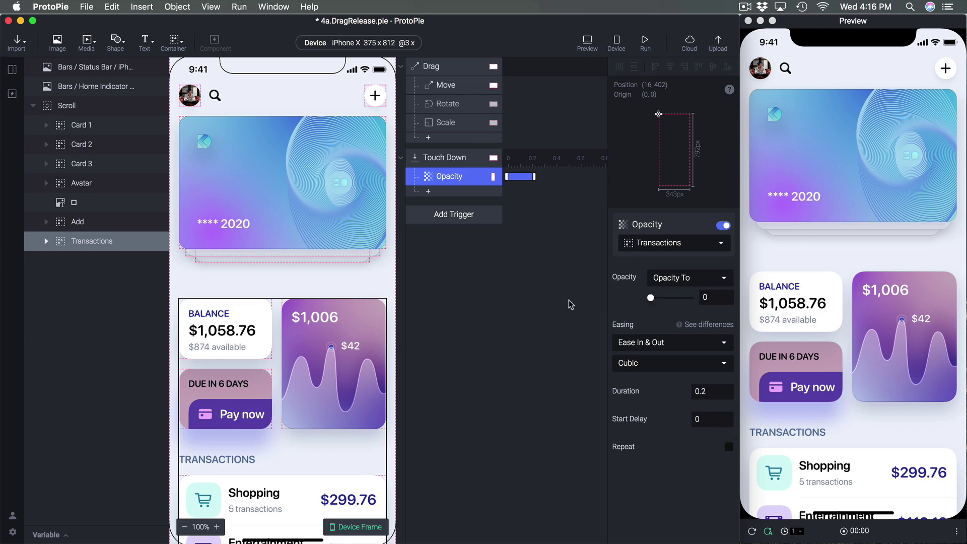
left_click(534, 274)
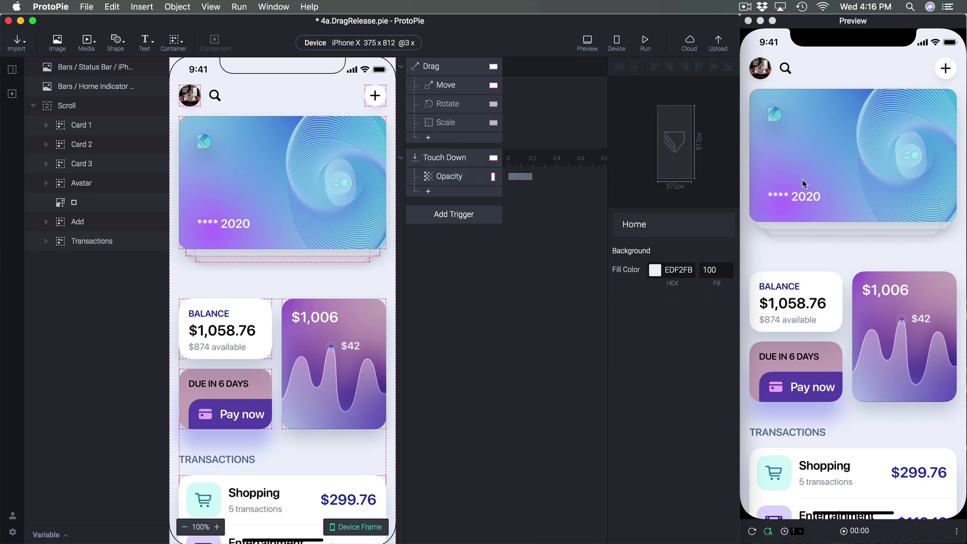
left_click_drag(803, 179, 836, 225)
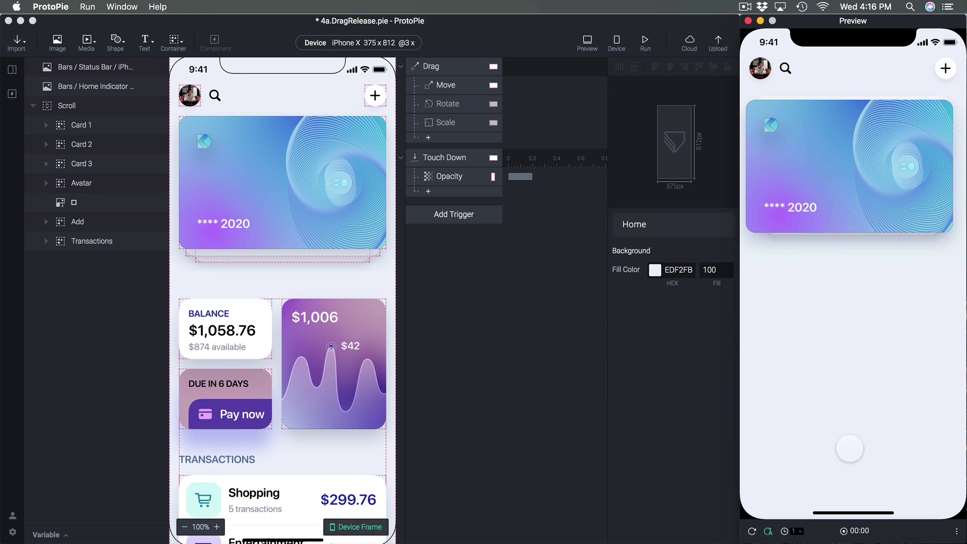
left_click(617, 269)
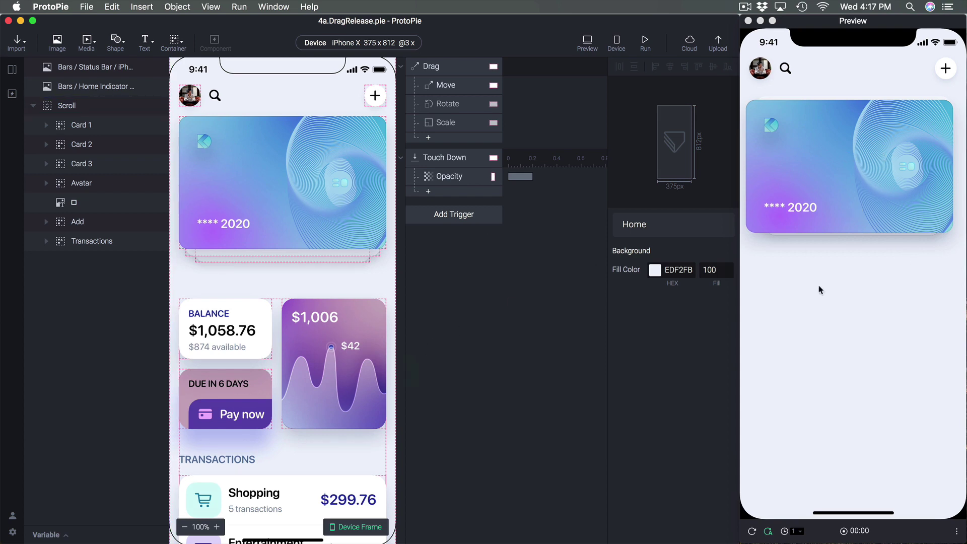
Step: Add a Touch Up trigger and assign it to Card 1
left_click(455, 216)
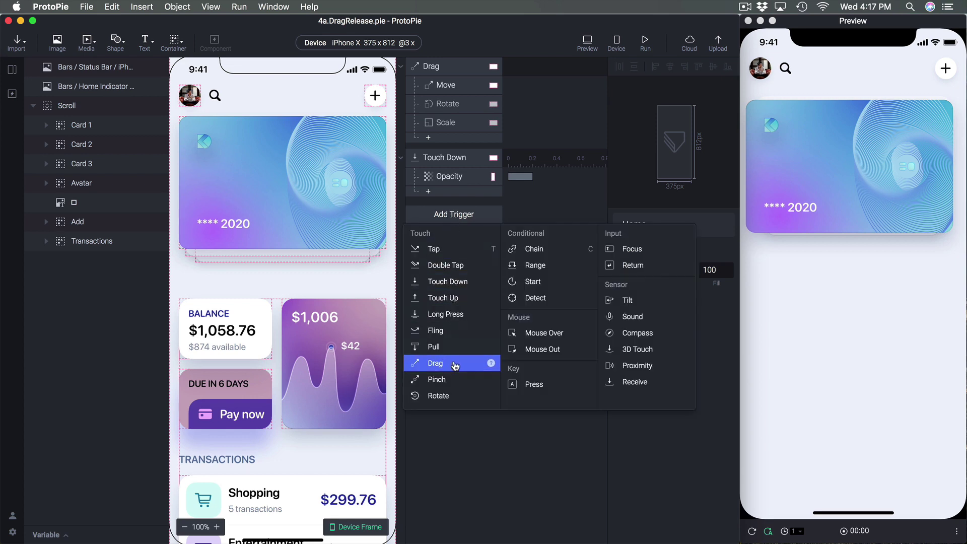
left_click(468, 299)
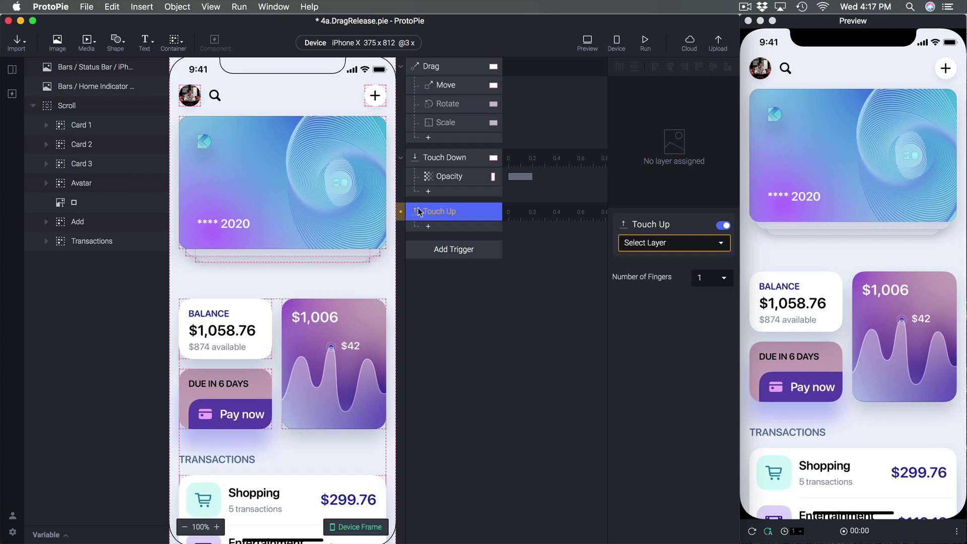
left_click(95, 126)
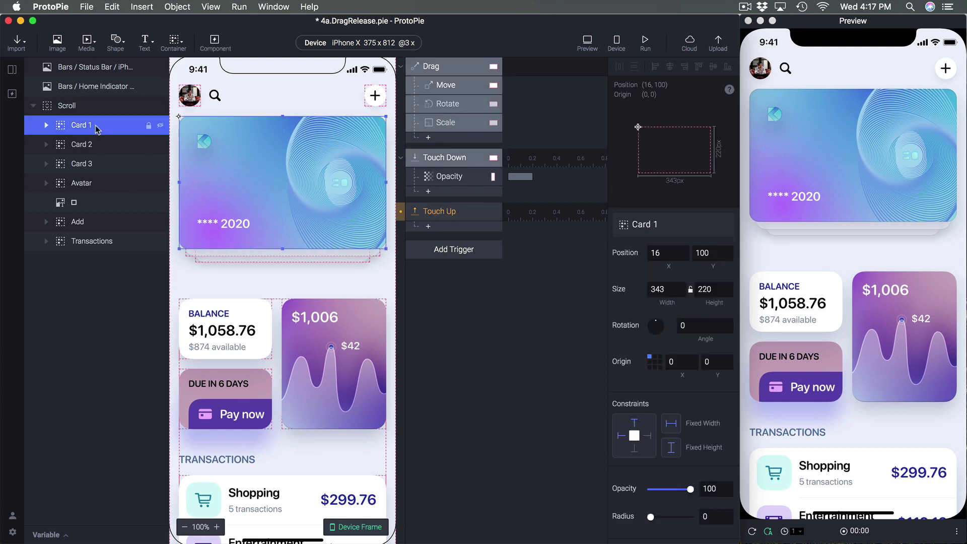
left_click(438, 216)
left_click(672, 244)
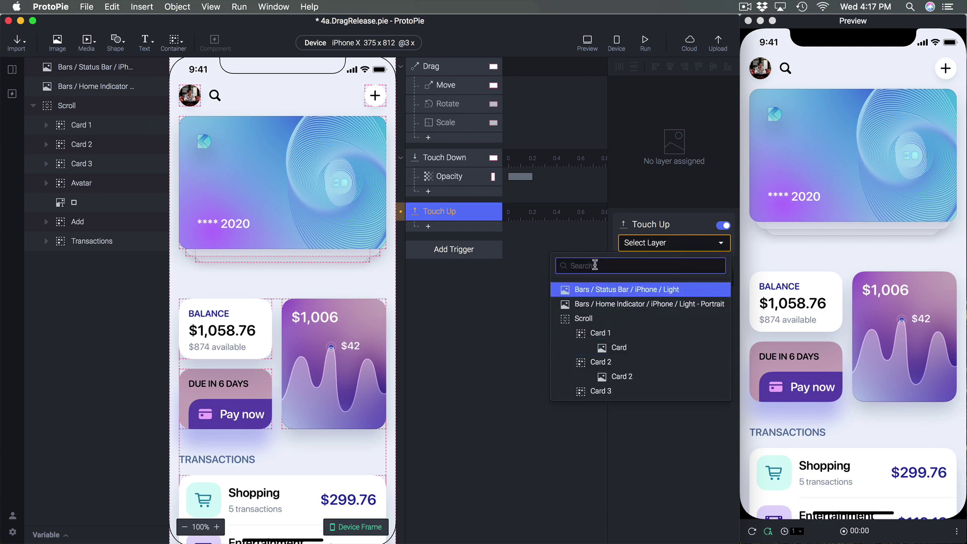
type("Card 1")
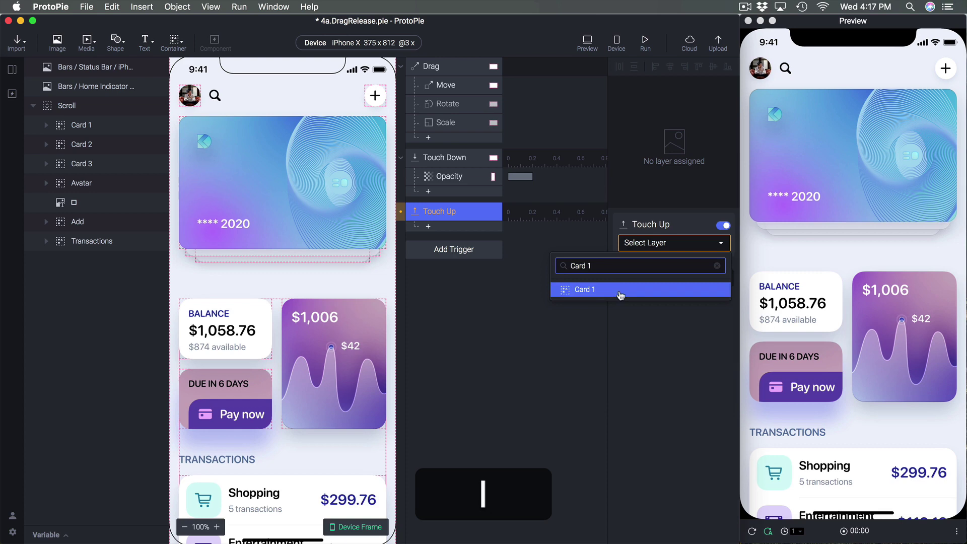
left_click(621, 291)
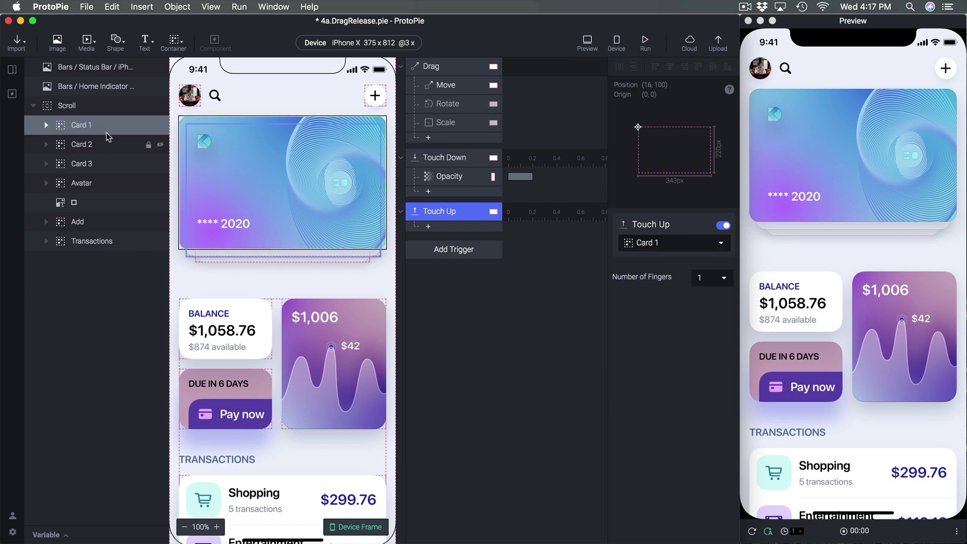
Step: Add an Opacity response for the Transactions container to the Touch Up trigger and set it to 100
left_click(444, 231)
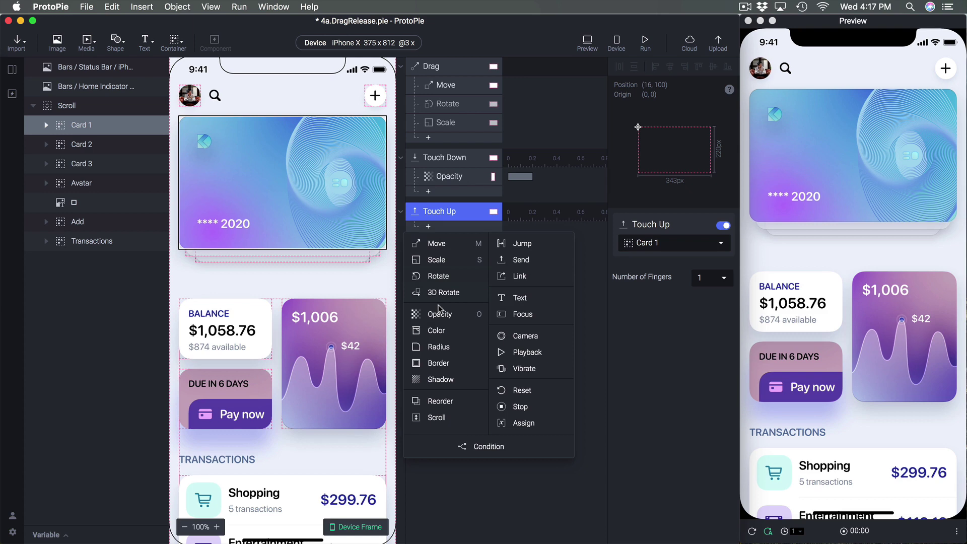
left_click(589, 314)
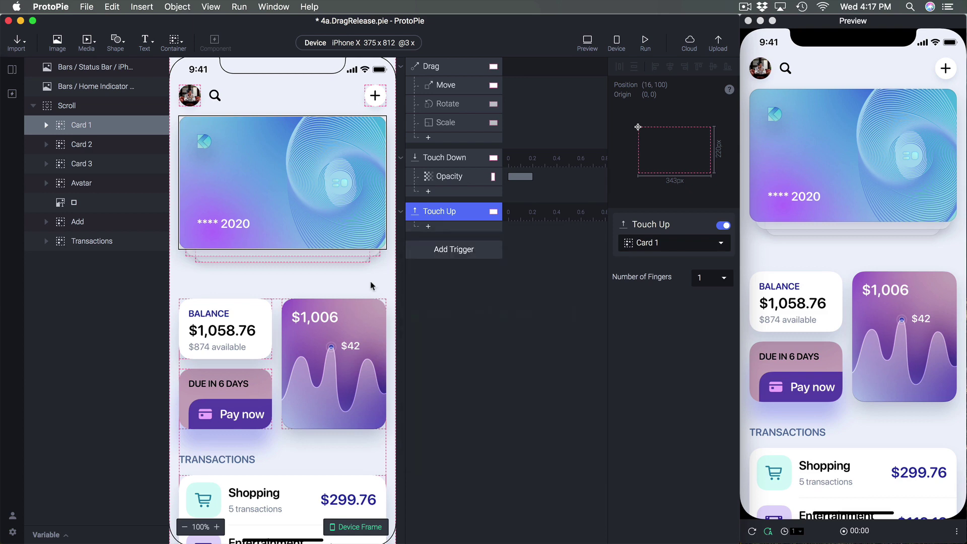
left_click(104, 242)
left_click(446, 226)
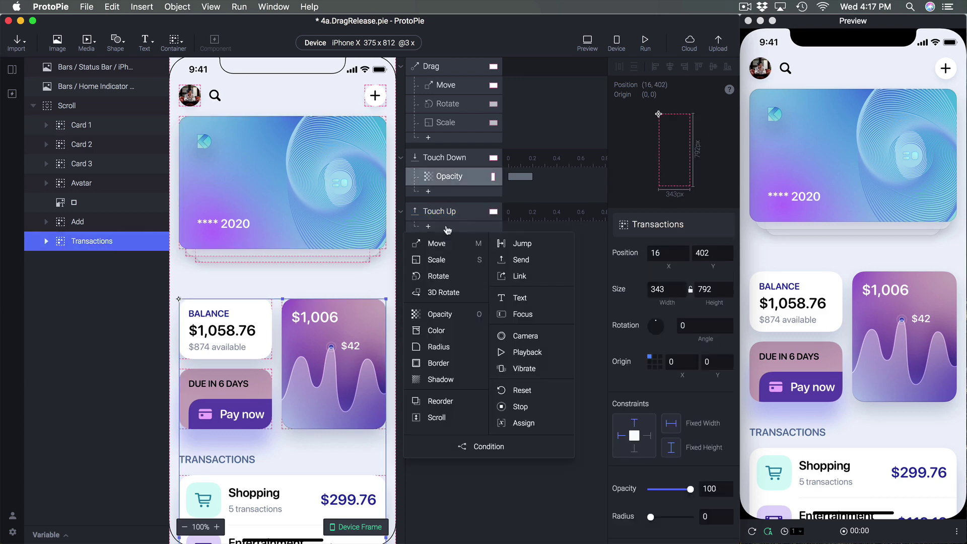
left_click(440, 314)
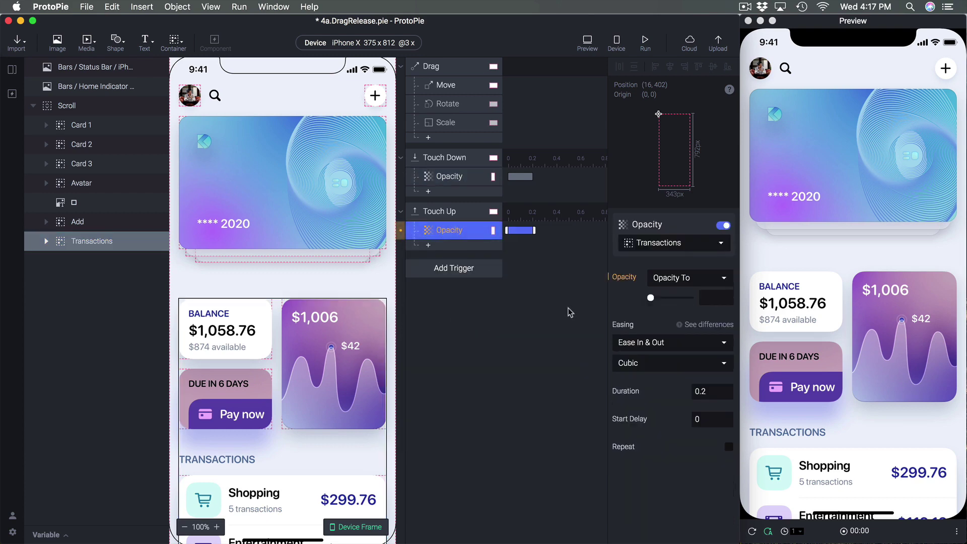
left_click_drag(650, 298, 691, 297)
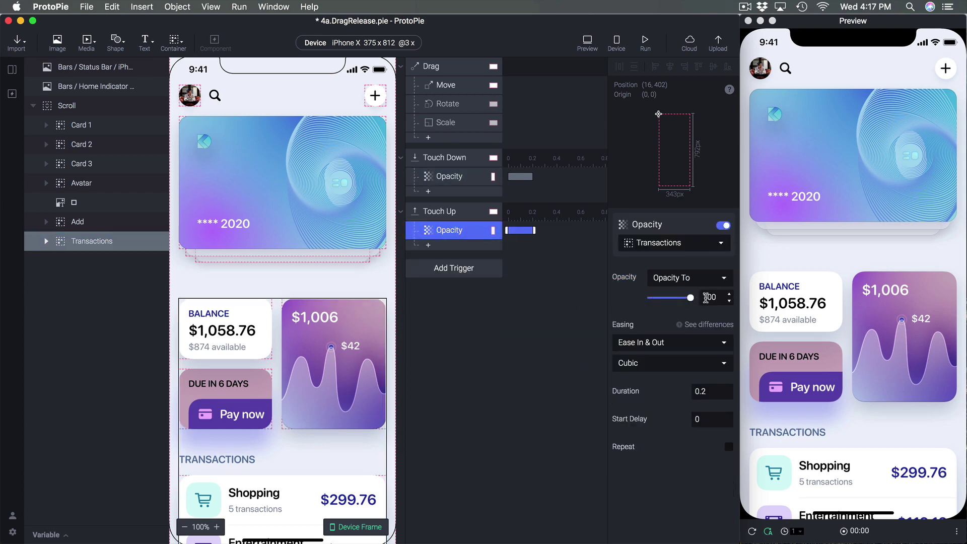
Step: Drag and release Card 1 in the preview to check the fade of the Transactions container
left_click_drag(814, 154, 816, 249)
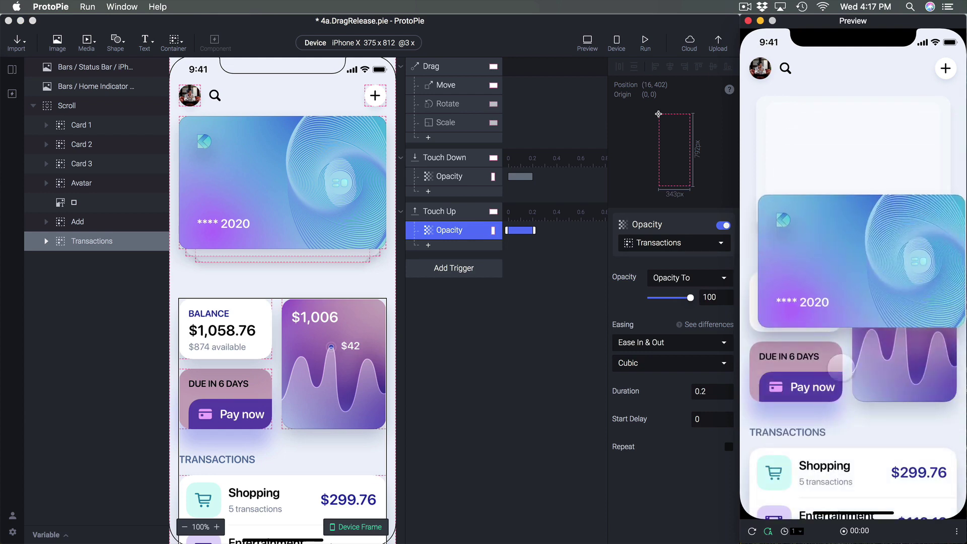
left_click(455, 235)
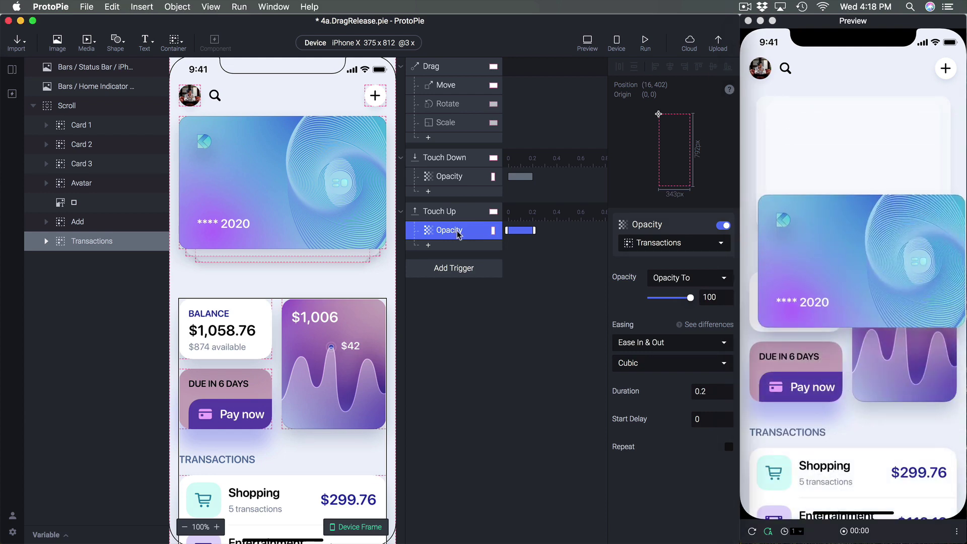
left_click_drag(823, 277, 815, 224)
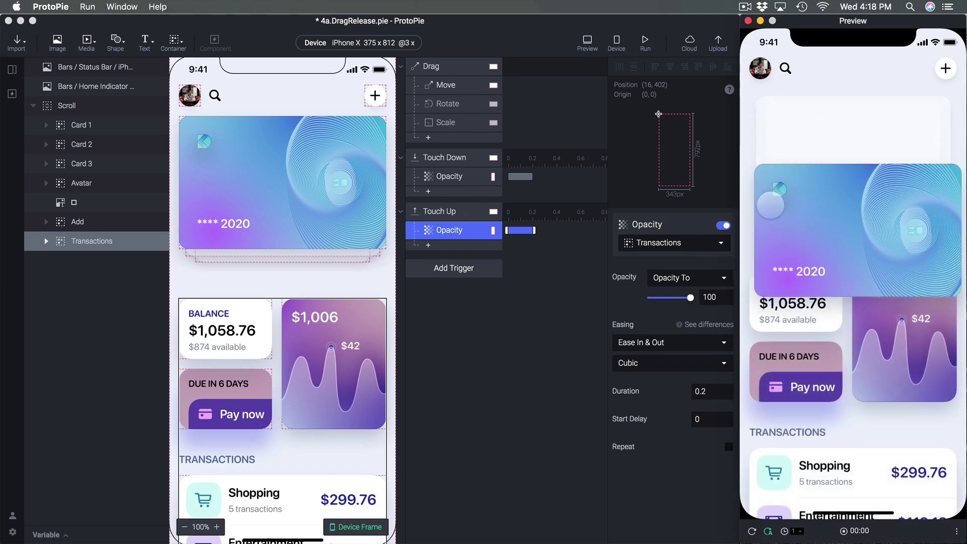
left_click(517, 311)
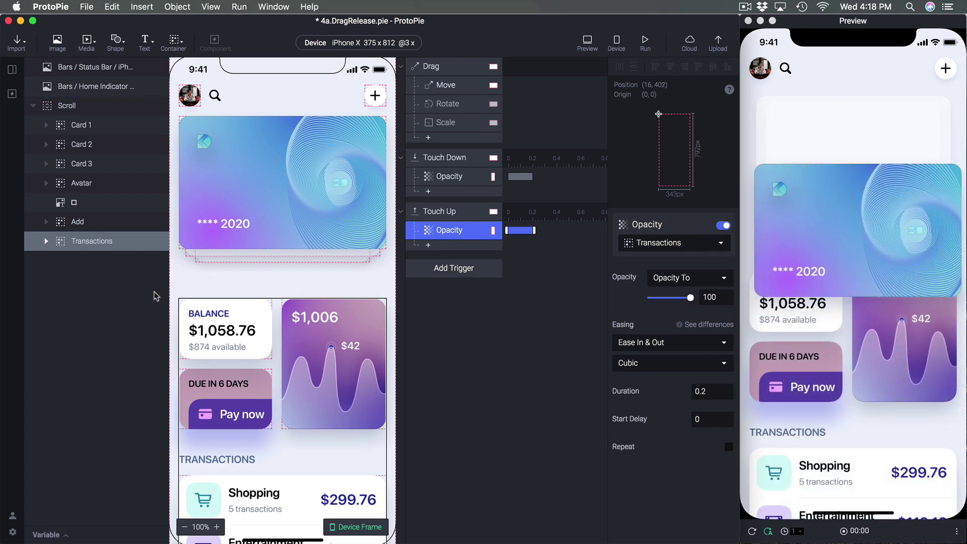
Step: Add a Reset response for Card 1 to the Touch Up trigger
left_click(115, 127)
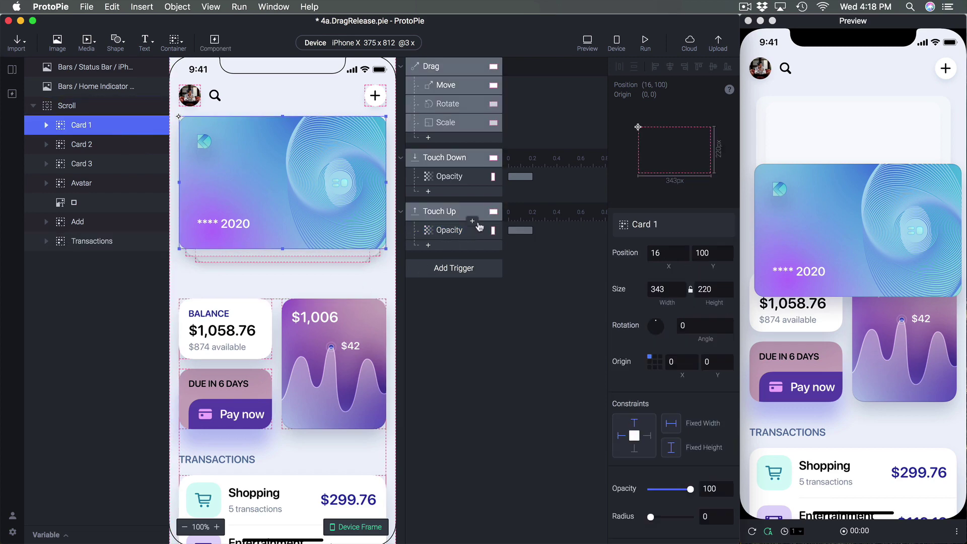
left_click(438, 246)
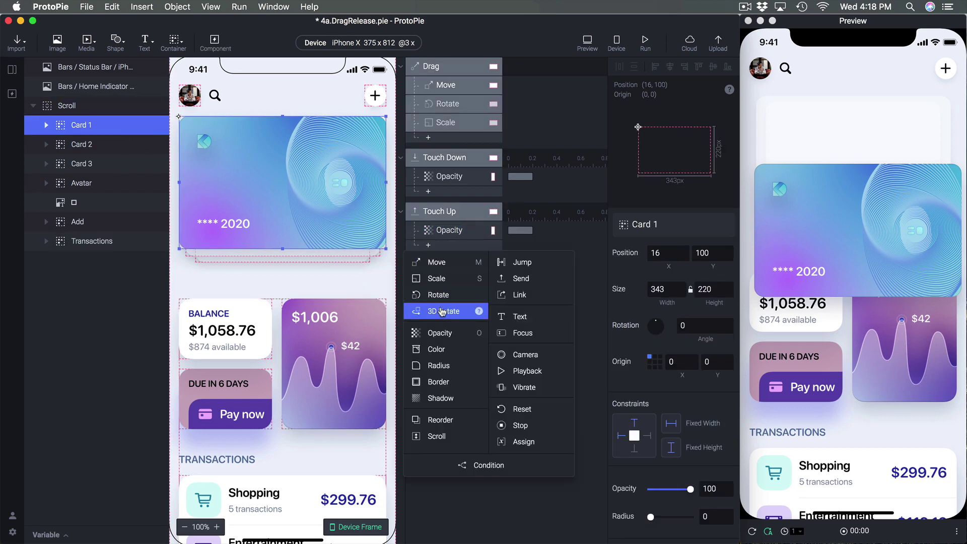
left_click(521, 409)
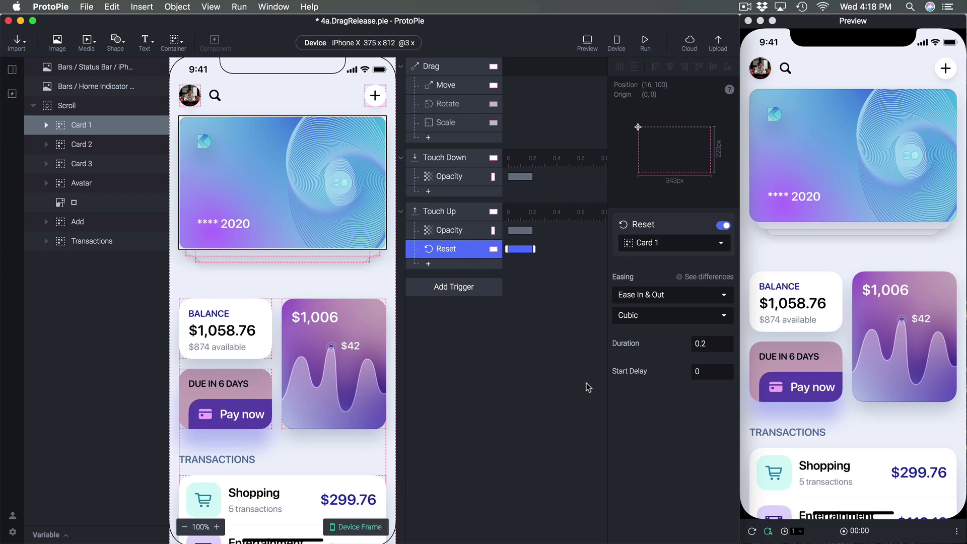
Step: Test how Card 1 resets on release in the preview and save the prototype
left_click_drag(834, 169, 831, 363)
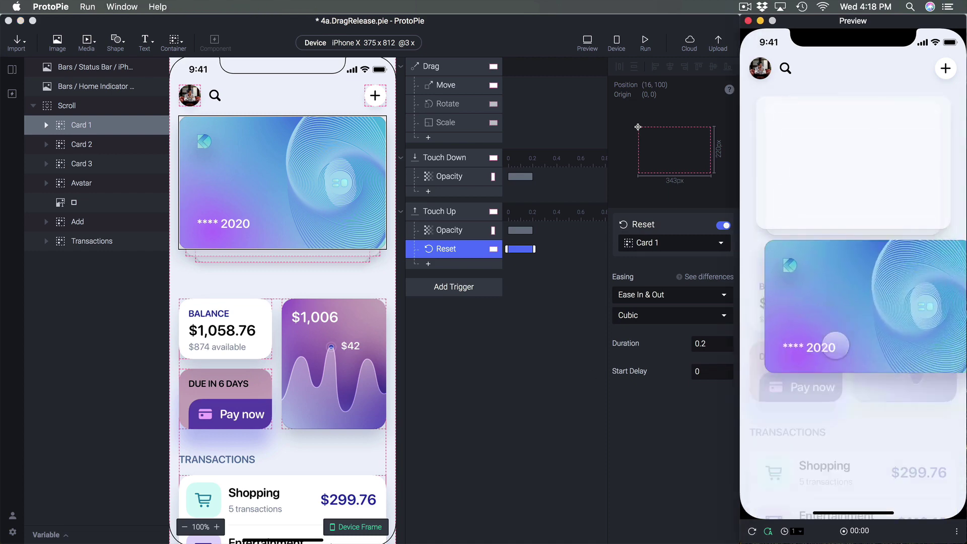
left_click_drag(826, 184, 839, 369)
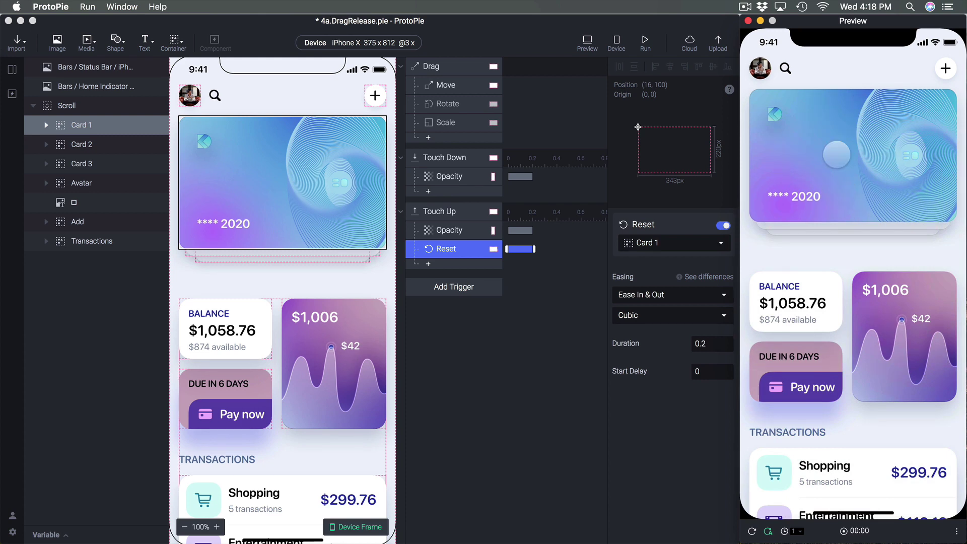
left_click(576, 311)
key("super+s")
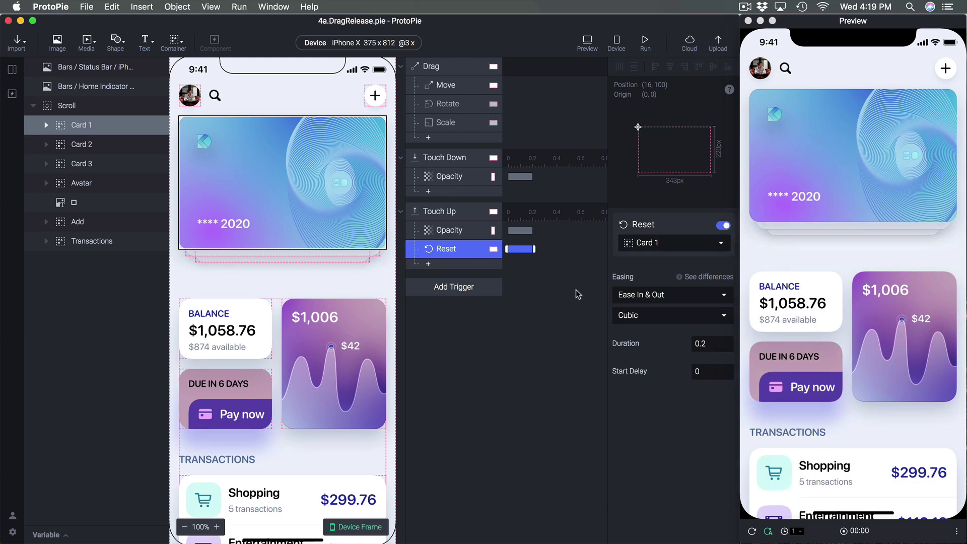
Step: Set the easing of the Transactions Opacity responses under both Touch Down and Touch Up to Linear
left_click(457, 180)
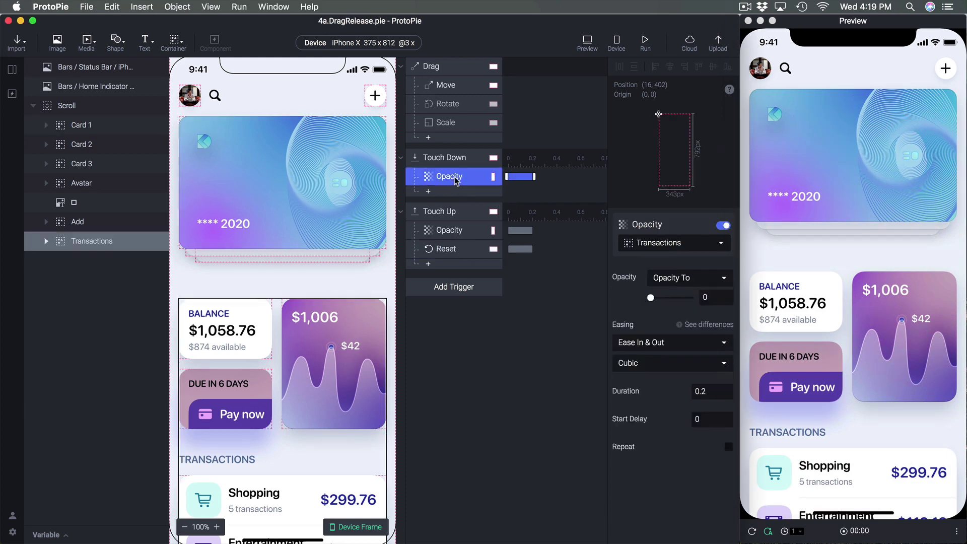
left_click(651, 348)
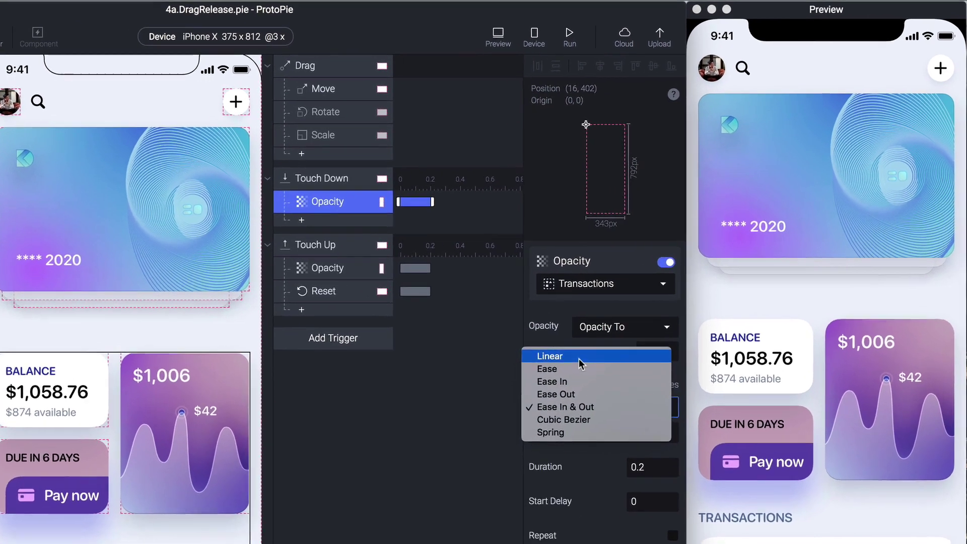
left_click(573, 360)
left_click(319, 272)
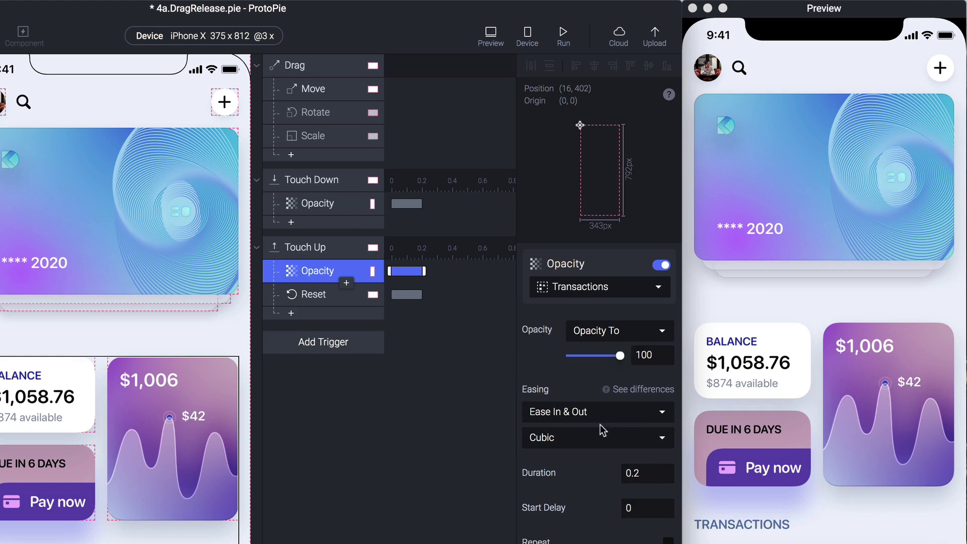
left_click(593, 417)
left_click(585, 360)
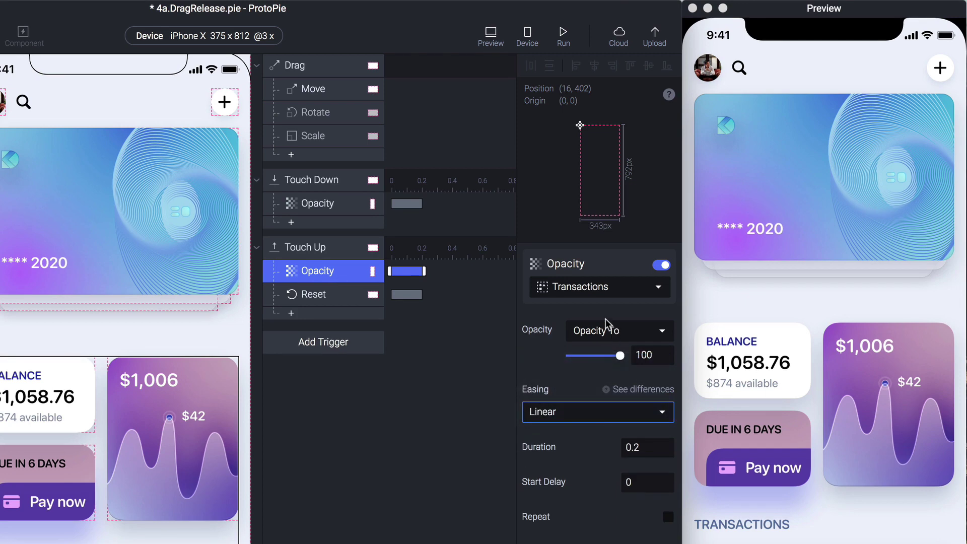
Step: Change the easing of Card 1's Reset response under Touch Up to Spring
left_click(320, 298)
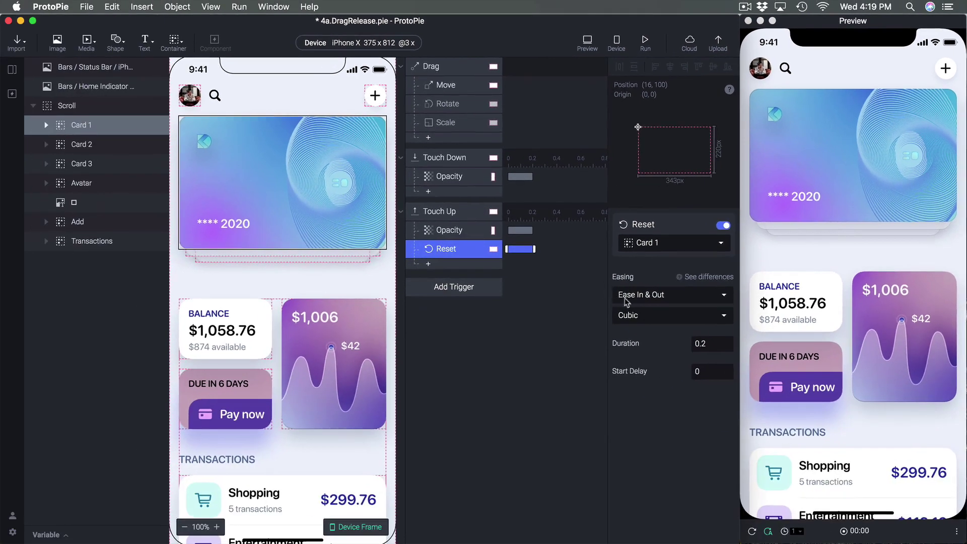
left_click(625, 298)
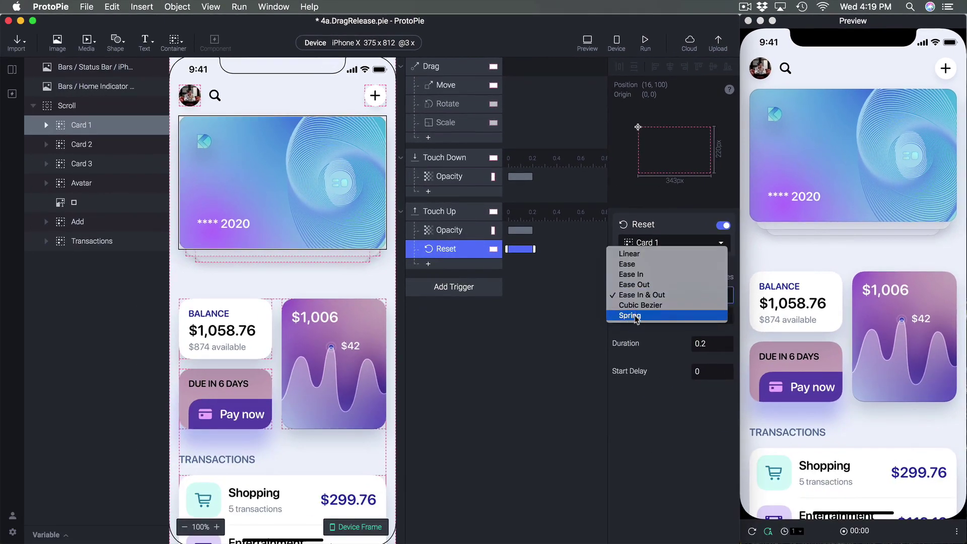
left_click(630, 316)
Step: Drag and release Card 1 repeatedly in the preview to check the spring motion of its reset
left_click_drag(816, 170, 868, 451)
left_click_drag(816, 156, 859, 426)
left_click_drag(836, 131, 853, 442)
left_click_drag(824, 165, 871, 225)
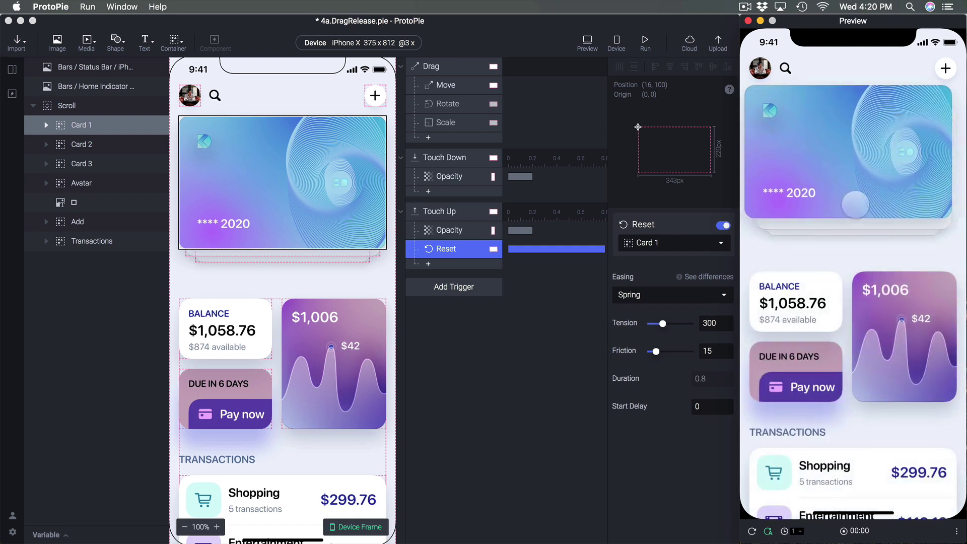
left_click_drag(831, 182, 806, 211)
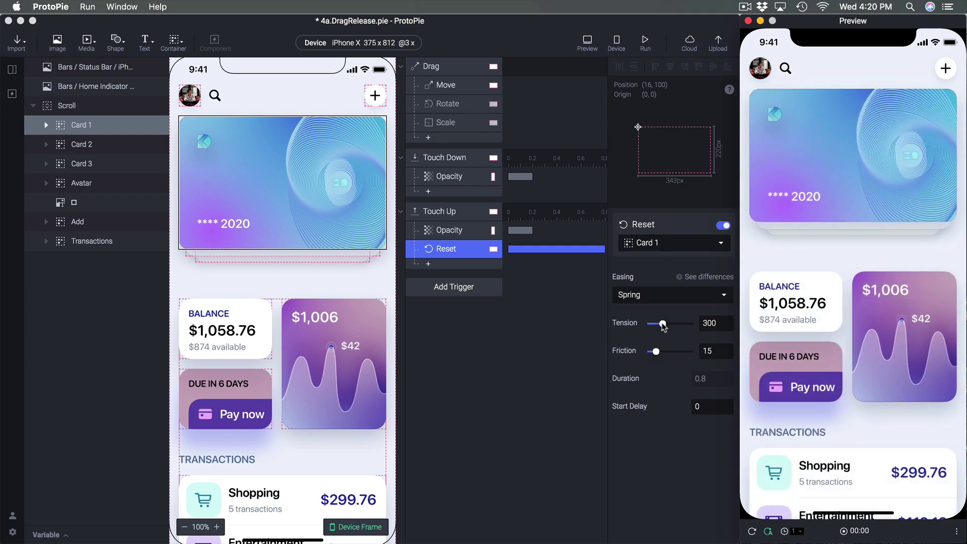
left_click(648, 321)
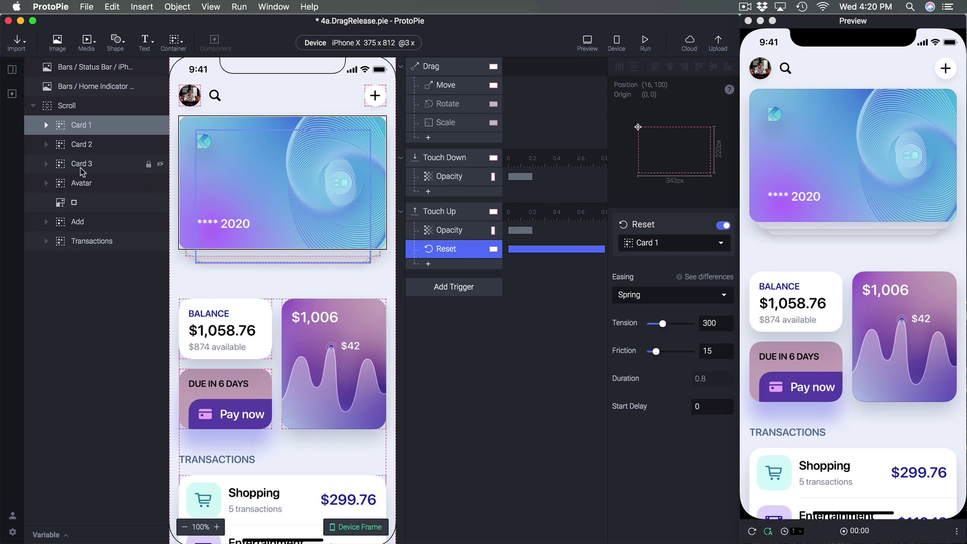
Step: Add a Scale response for Card 2 to Touch Down, scaled by factor to 105%, and try it in the preview
left_click(96, 147)
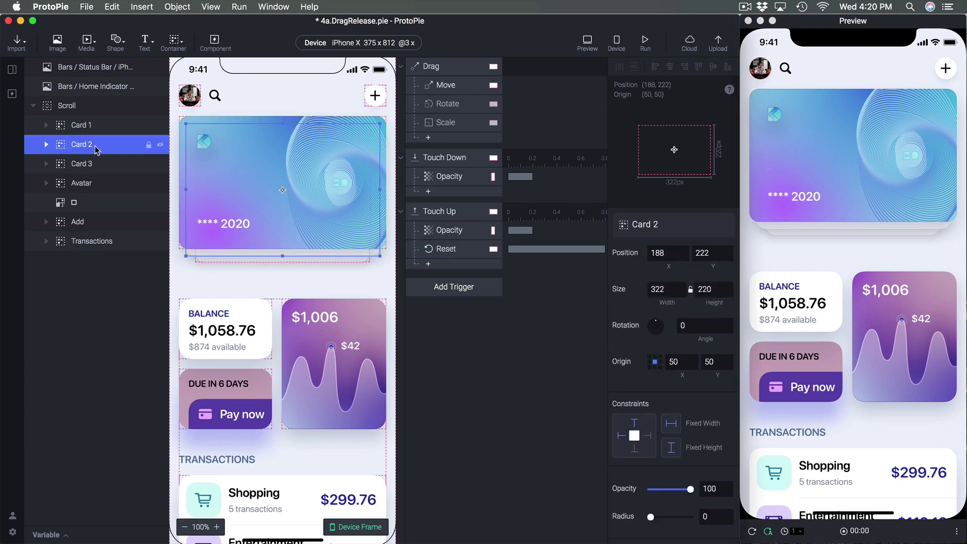
left_click(429, 193)
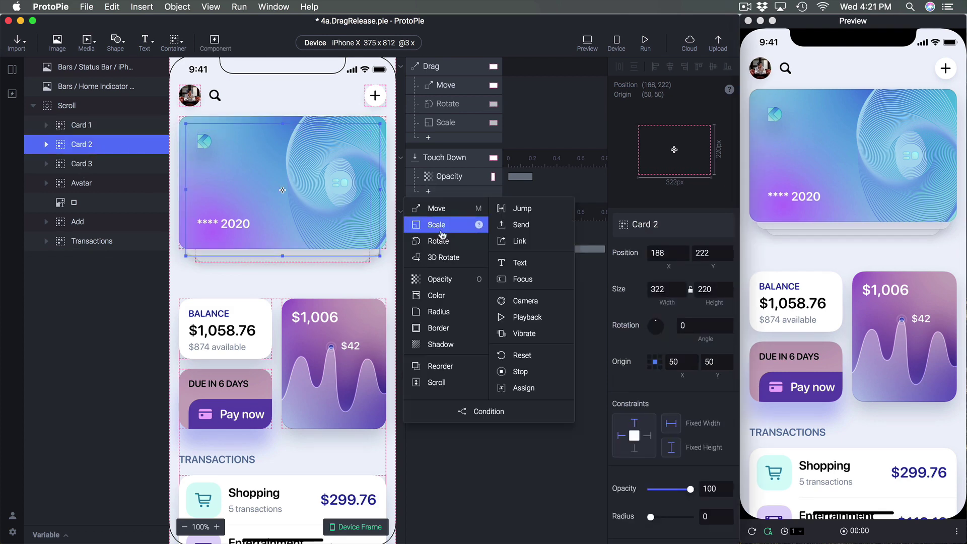
left_click(440, 221)
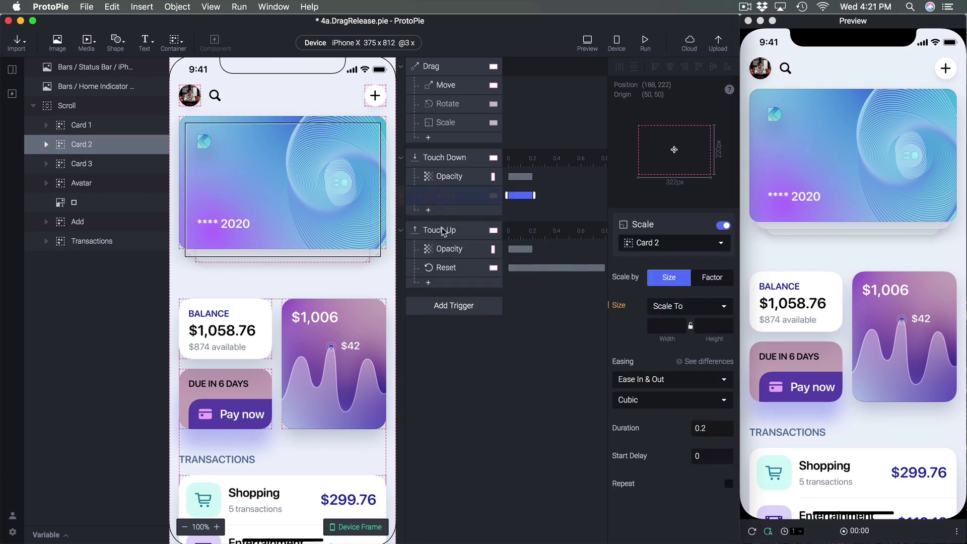
left_click(711, 277)
left_click(667, 326)
type("105")
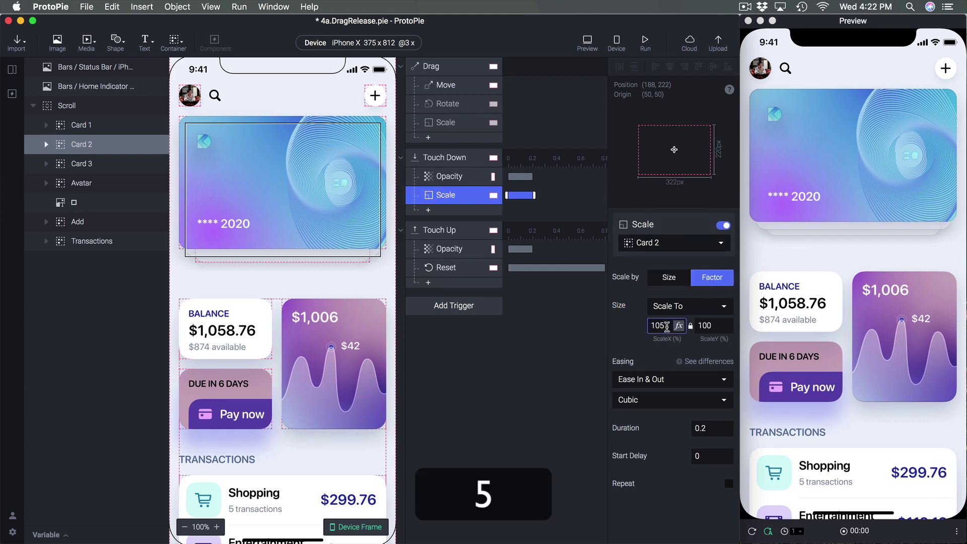
key("Return")
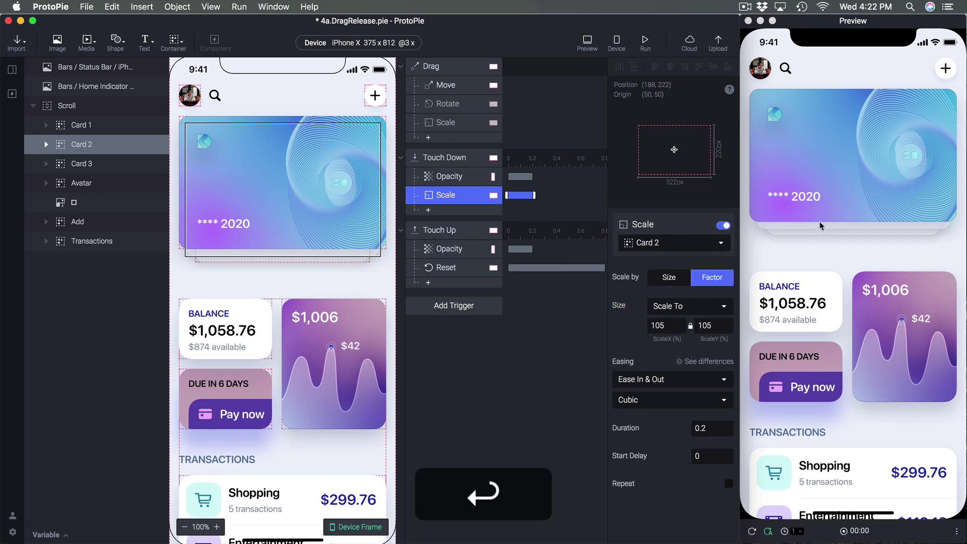
left_click_drag(816, 203, 831, 176)
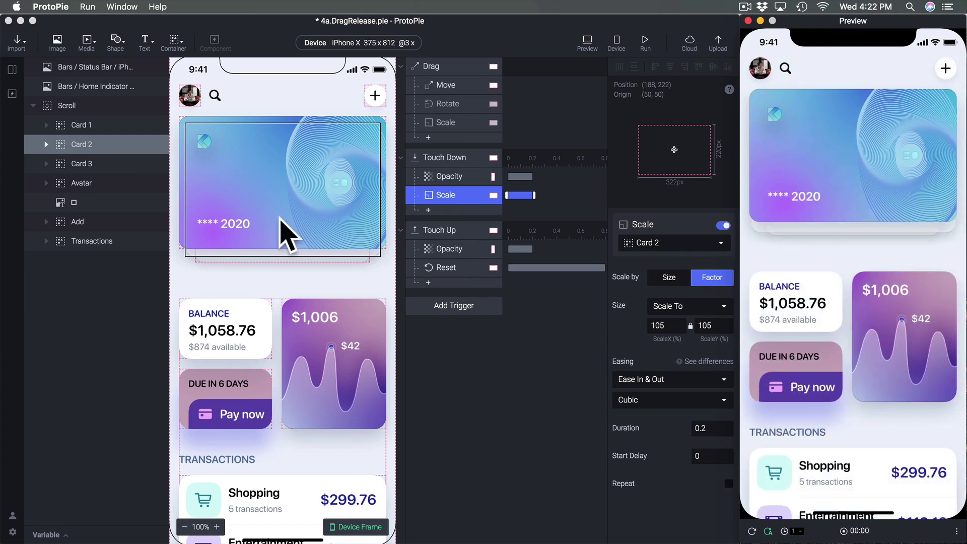
Step: Add a Reset response for Card 2 to the Touch Up trigger
left_click(117, 148)
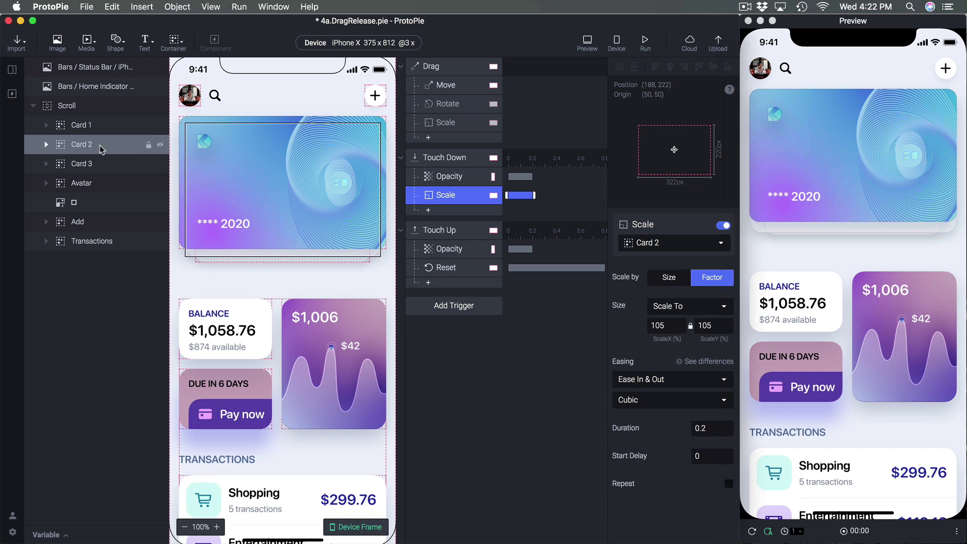
left_click(117, 147)
left_click(450, 283)
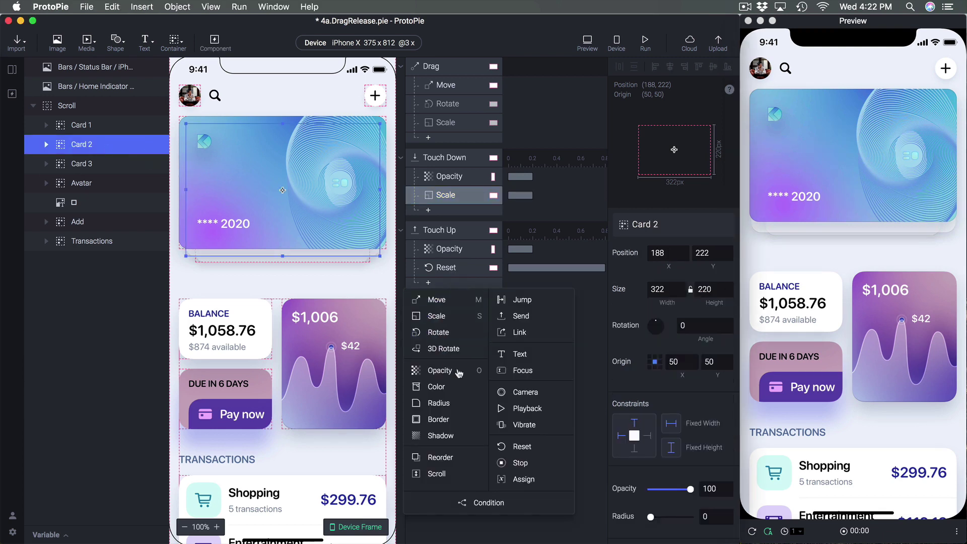
left_click(522, 446)
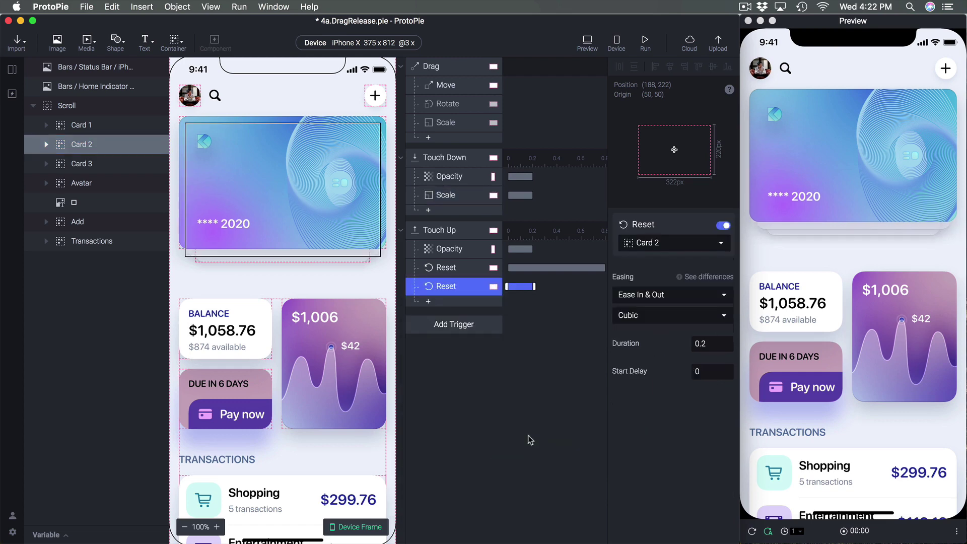
left_click(452, 196)
Step: Add a Scale response for Card 3 to the Touch Down trigger, scaled by factor to 105%
left_click(88, 165)
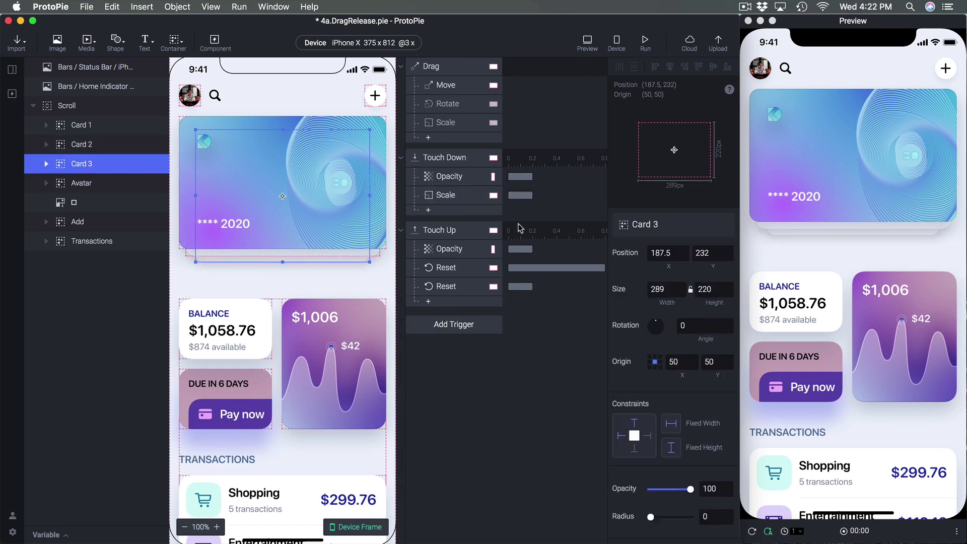
left_click(448, 211)
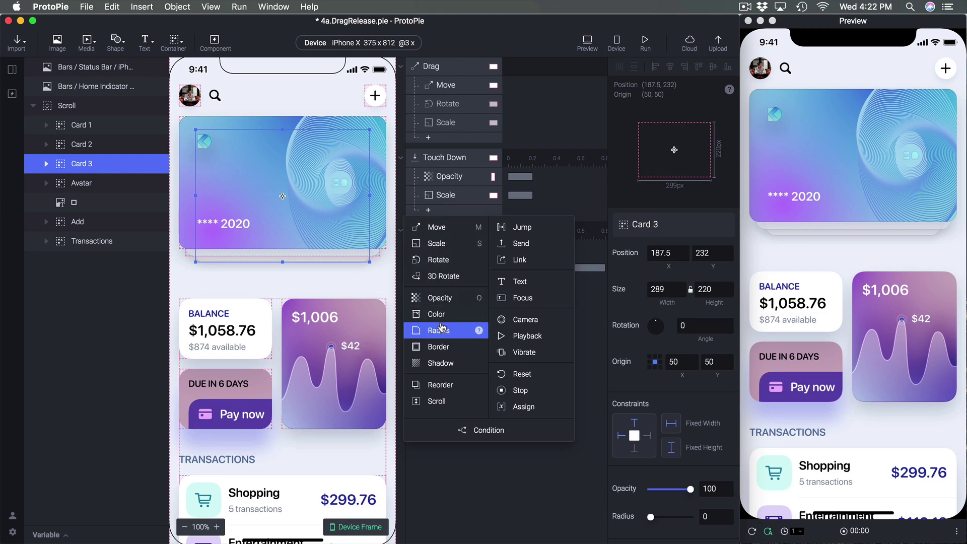
left_click(437, 243)
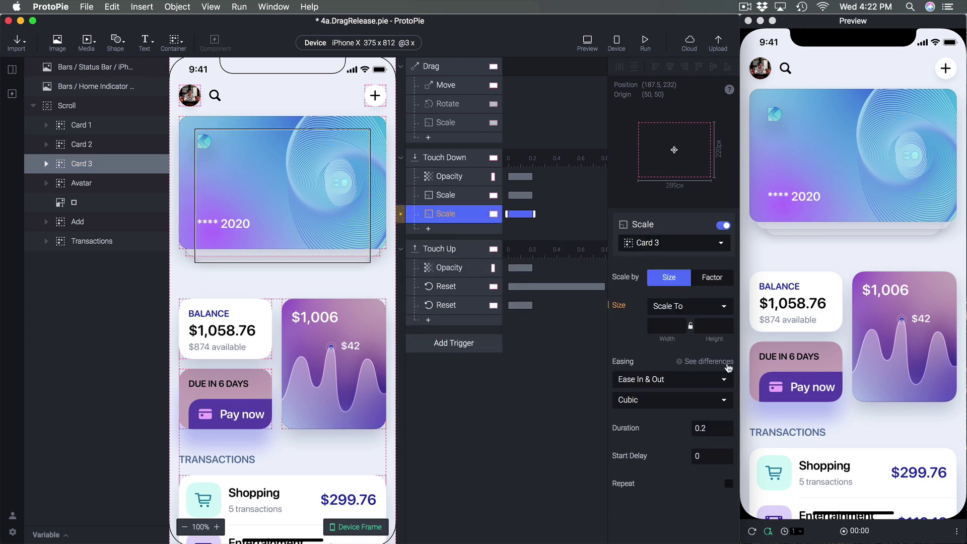
left_click(709, 277)
left_click(665, 325)
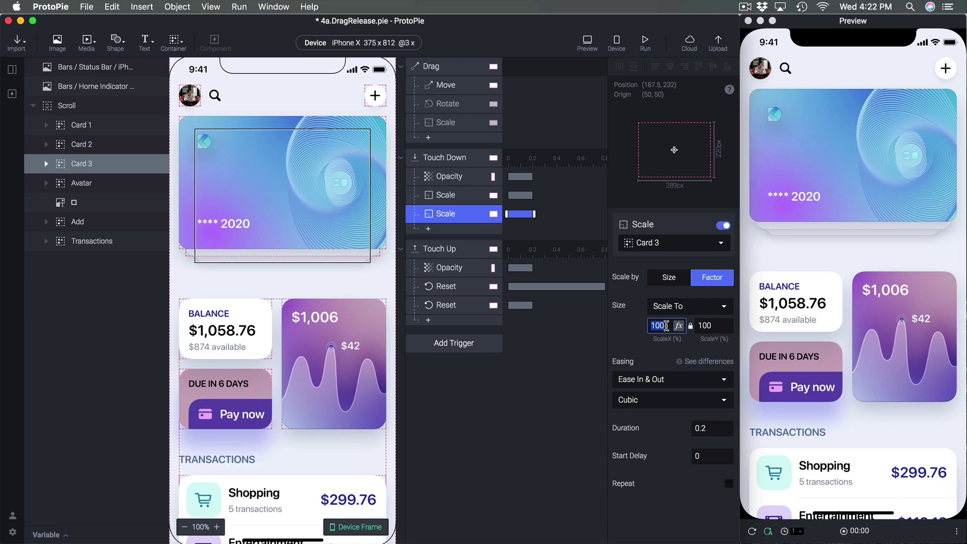
type("105")
key("Return")
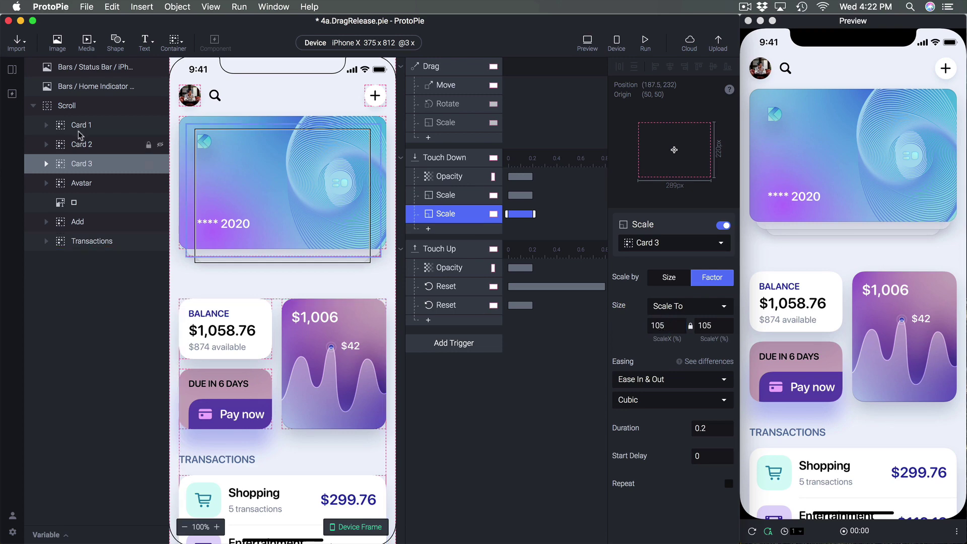
Step: Add a Reset response for Card 3 to the Touch Up trigger
left_click(101, 166)
left_click(453, 326)
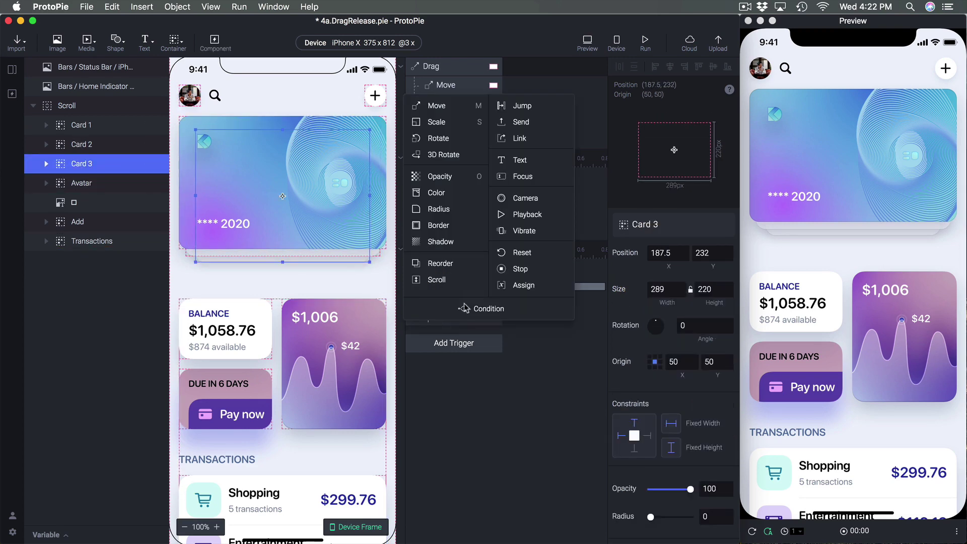
left_click(514, 252)
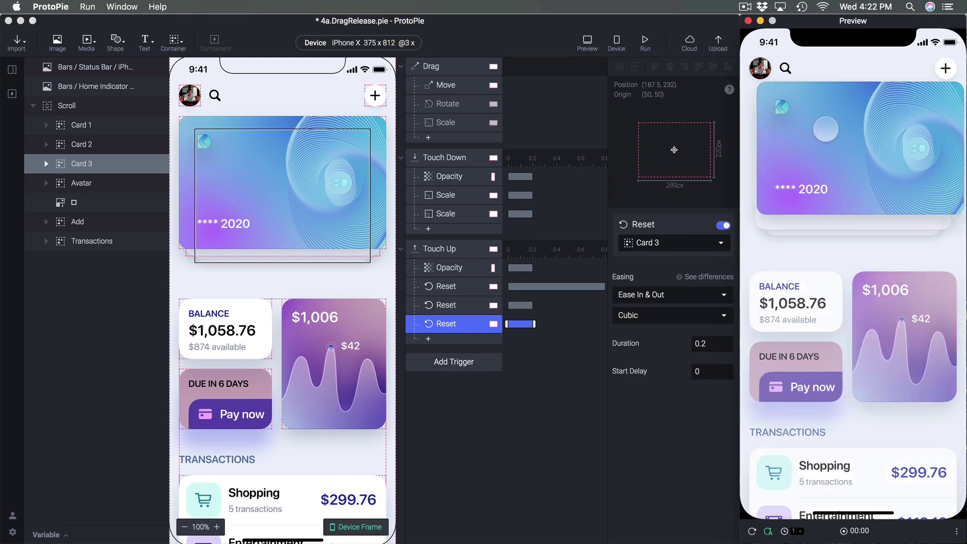
Step: Drag and release Card 1 in the preview to check how Card 2 and Card 3 scale and reset
left_click_drag(817, 134, 837, 133)
left_click_drag(823, 172, 834, 143)
left_click_drag(834, 188, 856, 212)
left_click(603, 225)
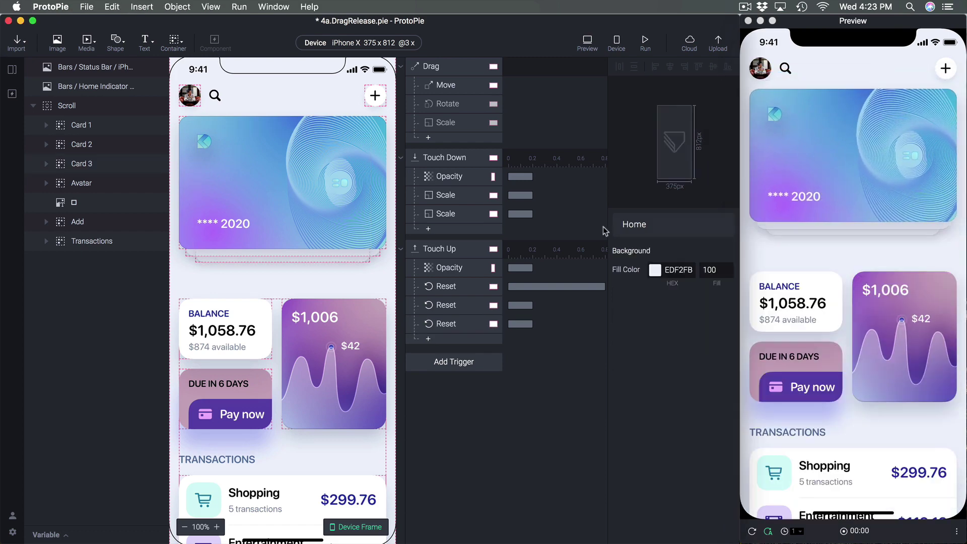
Step: Set the start delay of Card 3's Scale response under Touch Down to 0.1 and test it in the preview
left_click(91, 164)
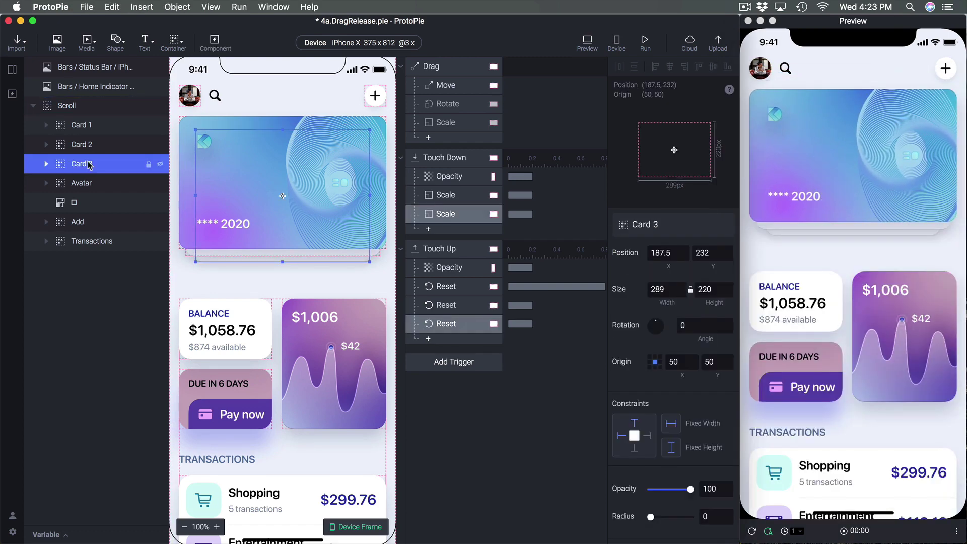
left_click(444, 217)
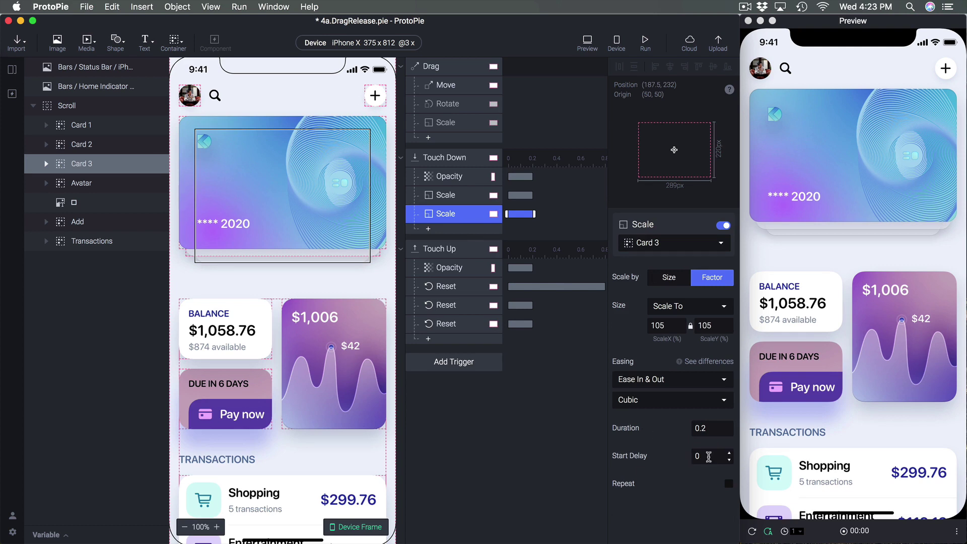
key("shift+Right")
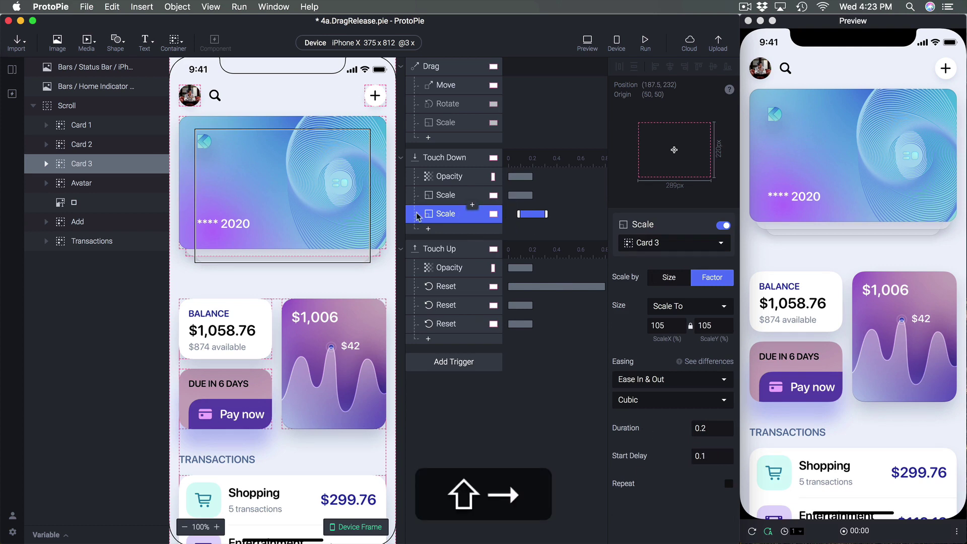
left_click_drag(781, 181, 888, 178)
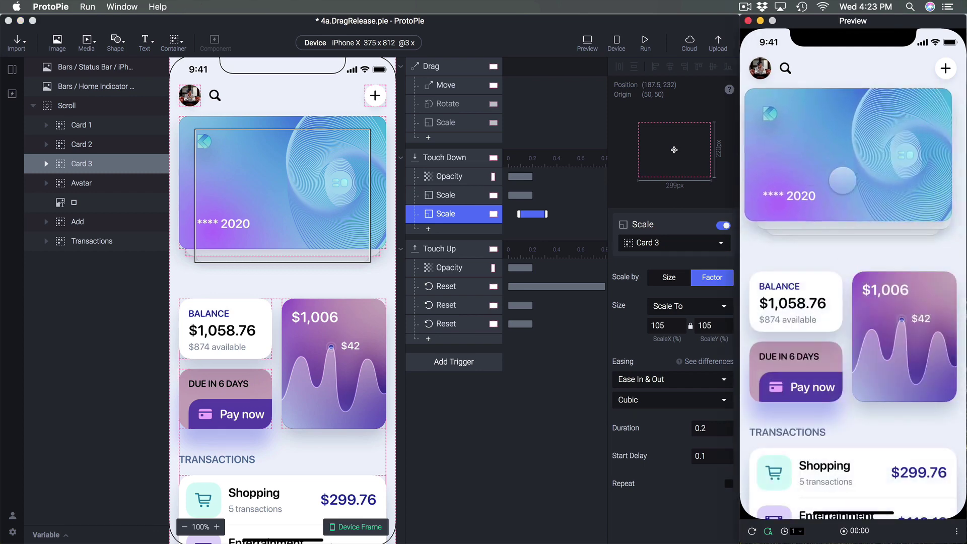
left_click_drag(826, 179, 882, 172)
Step: Set the start delay of Card 3's Reset response under Touch Up to 0.1
left_click(533, 310)
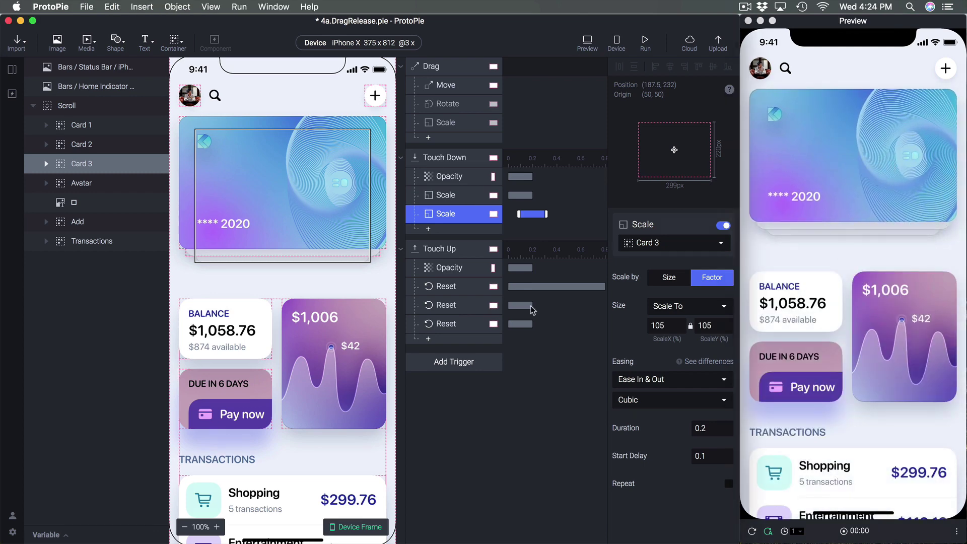
left_click(454, 325)
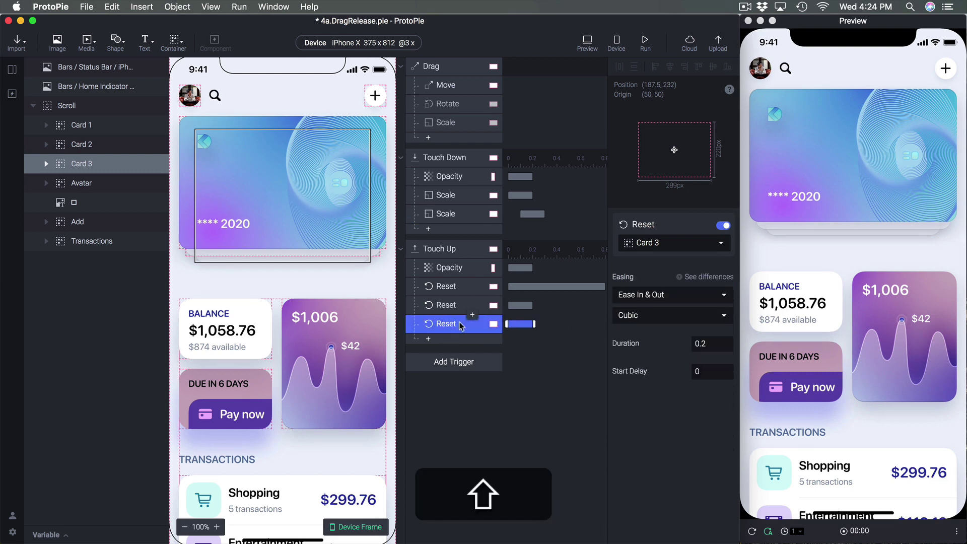
key("shift+Right")
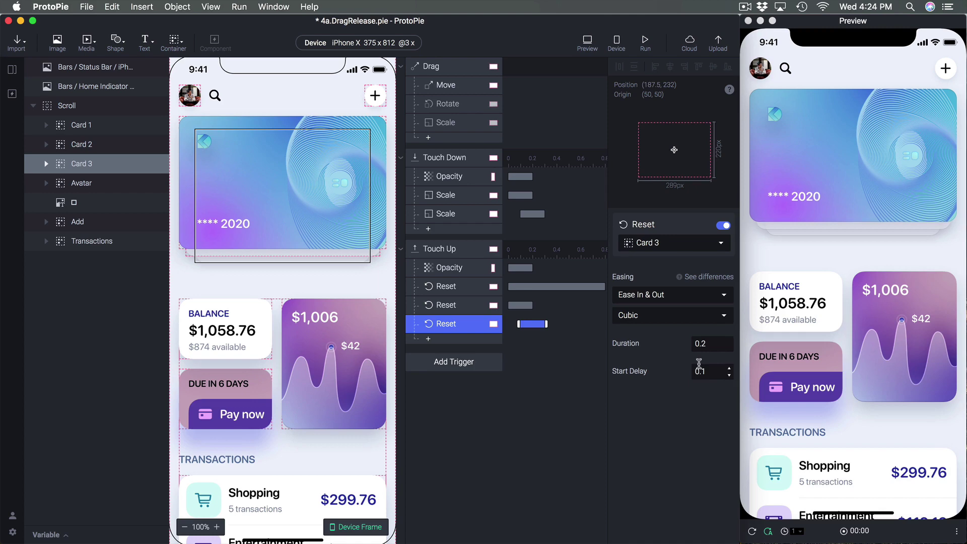
Step: Drag and release Card 1 in the preview to check the staggered scaling and reset of the cards behind it
left_click_drag(812, 172, 862, 203)
left_click_drag(840, 177, 864, 295)
left_click(836, 170)
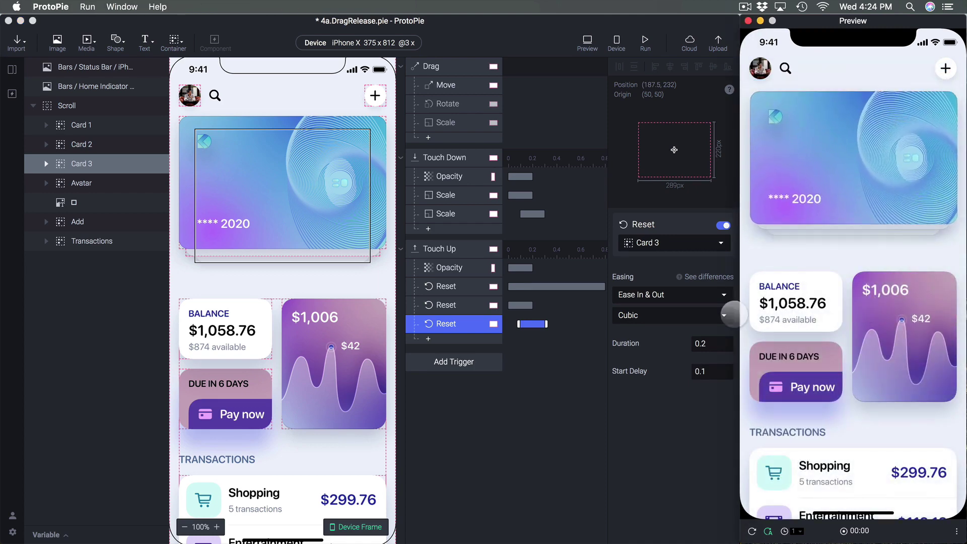
left_click(555, 380)
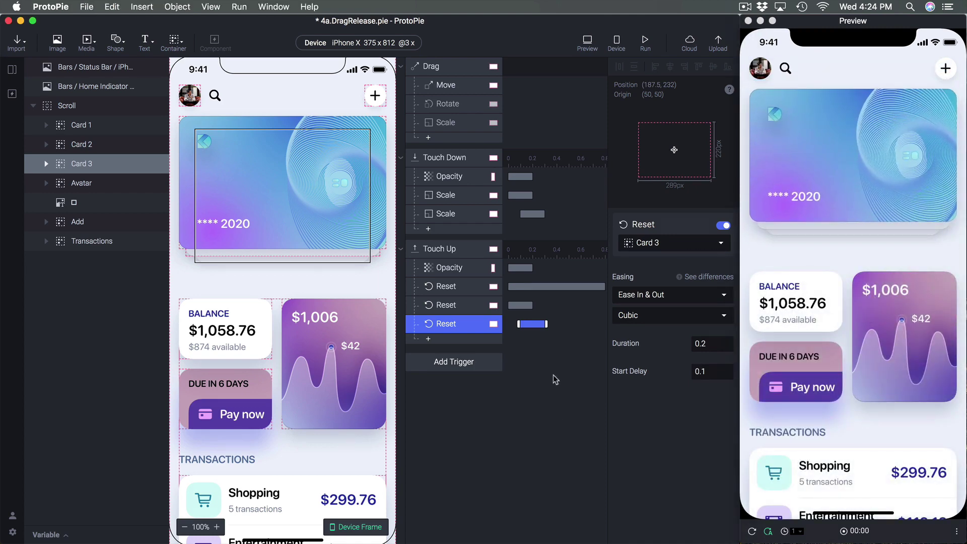
Step: Set the easing of the Card 2 and Card 3 Scale responses under Touch Down to Spring
left_click(452, 218)
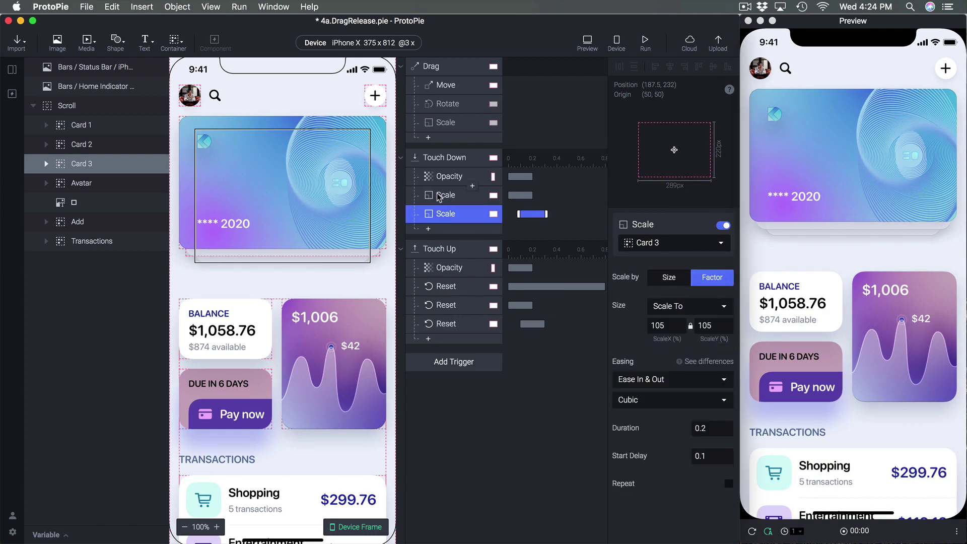
left_click(438, 195, "shift")
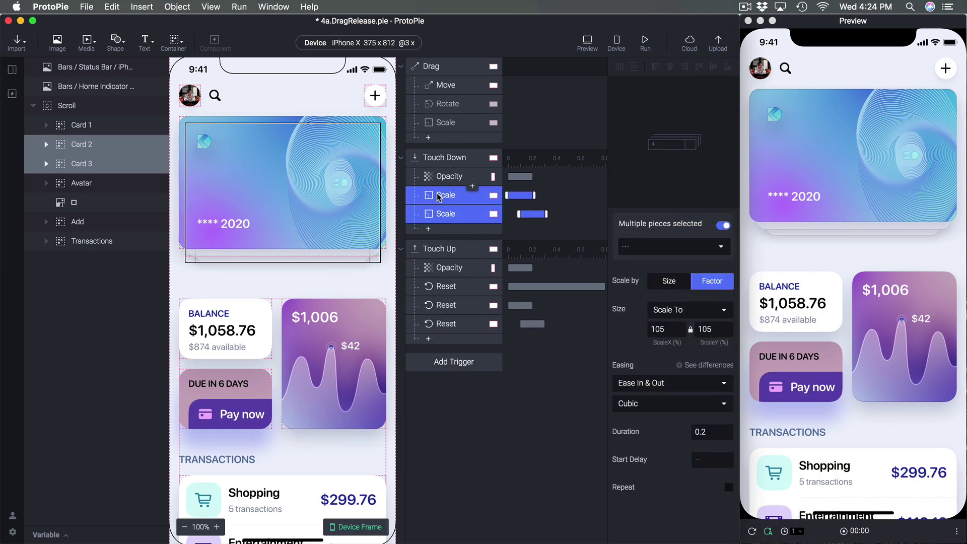
left_click(659, 383)
left_click(650, 396)
Step: Set the easing of the Card 2 and Card 3 Reset responses under Touch Up to Spring and test it in the preview
left_click(447, 305)
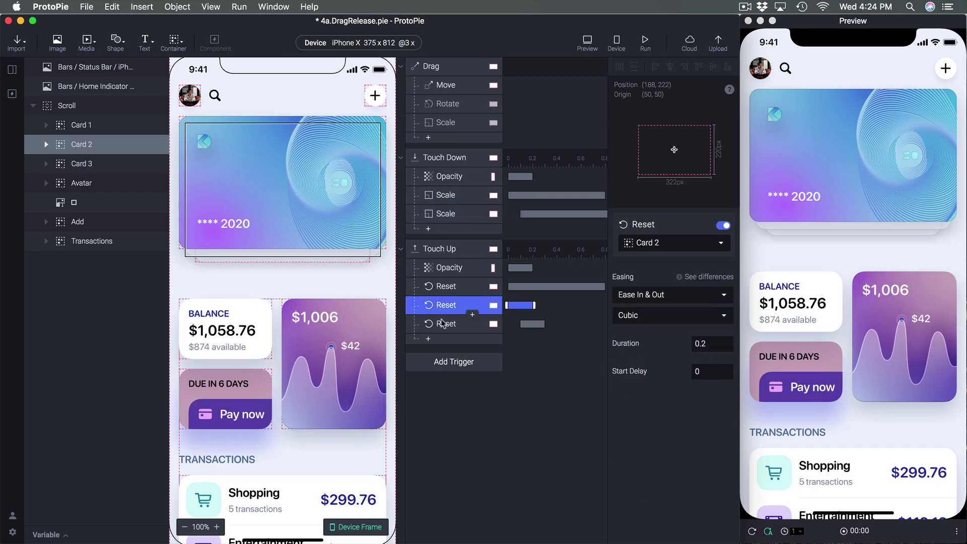
left_click(443, 324, "shift")
left_click(650, 305)
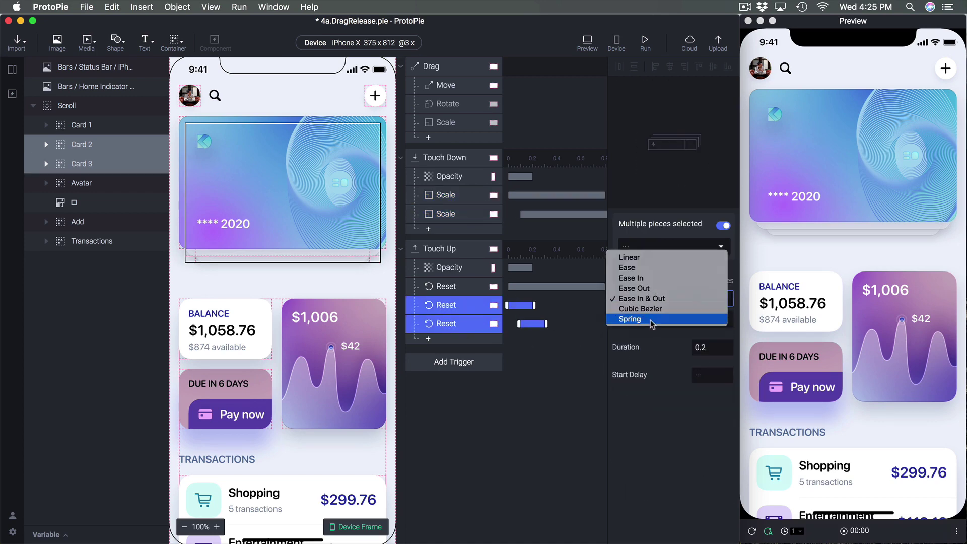
left_click(673, 326)
left_click_drag(825, 170, 868, 379)
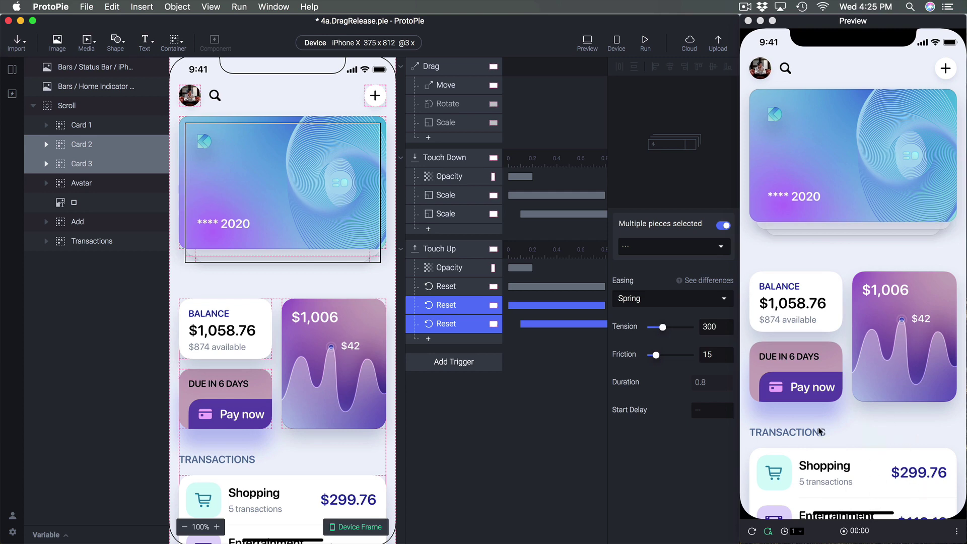
Step: Add a Move response for Card 2 under Touch Down, set to Move By with Y 200, and test it in the preview
left_click(455, 201)
left_click(113, 147)
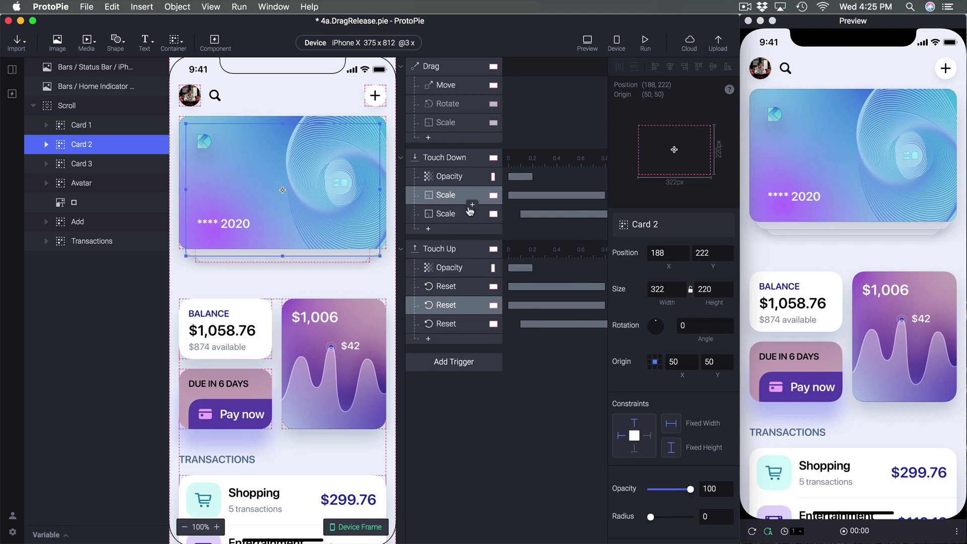
left_click(471, 206)
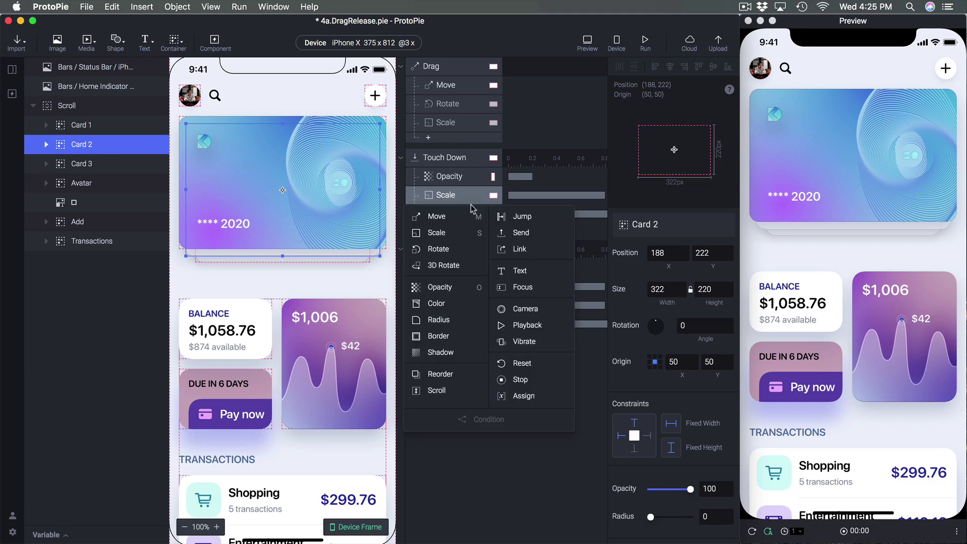
left_click(443, 217)
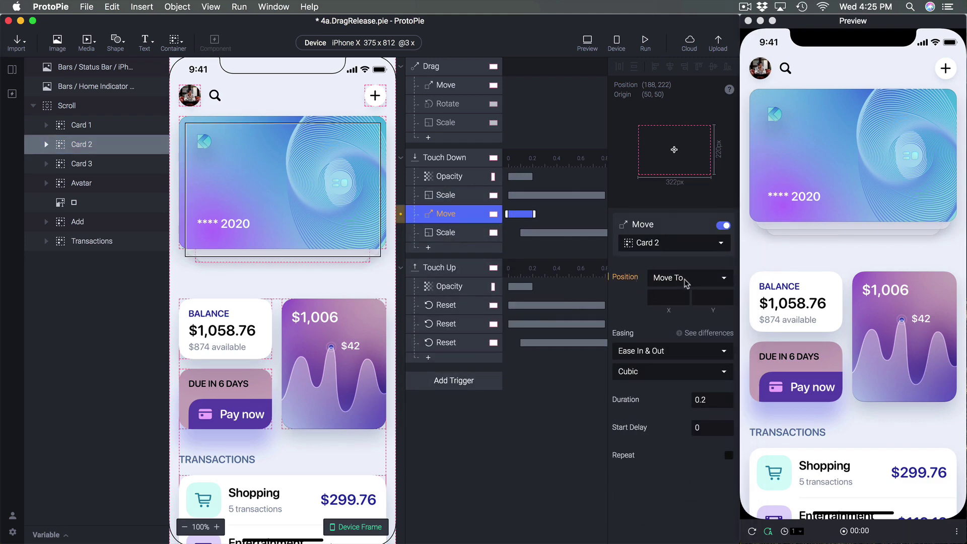
left_click(713, 299)
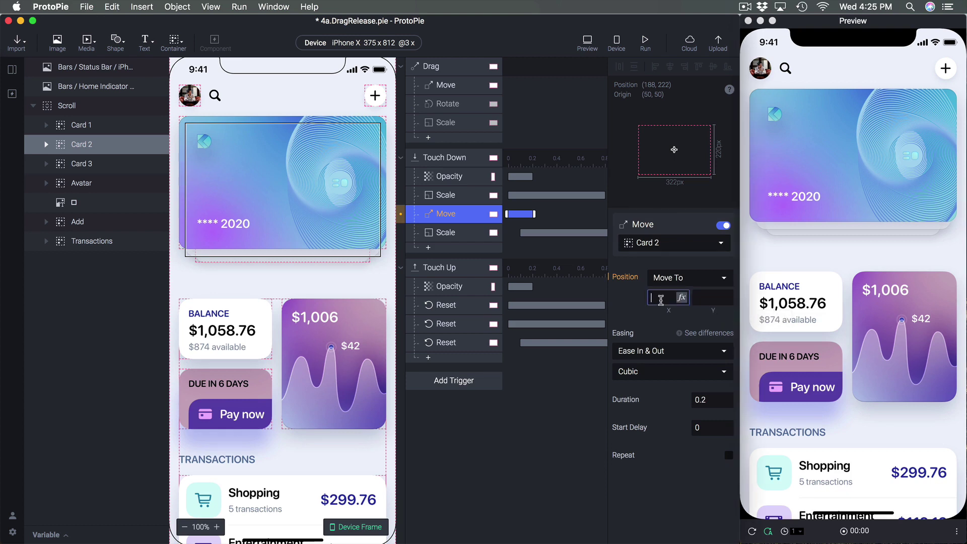
left_click(701, 278)
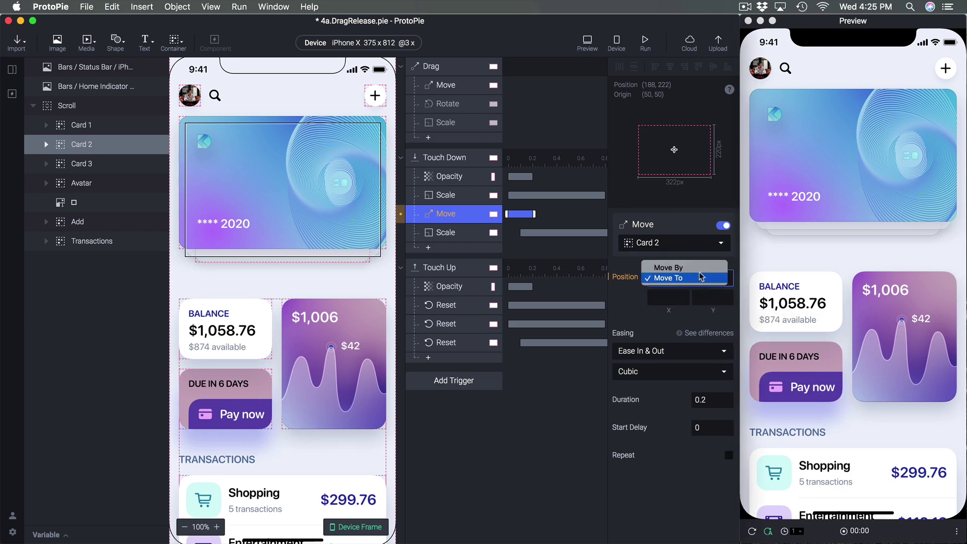
left_click(701, 266)
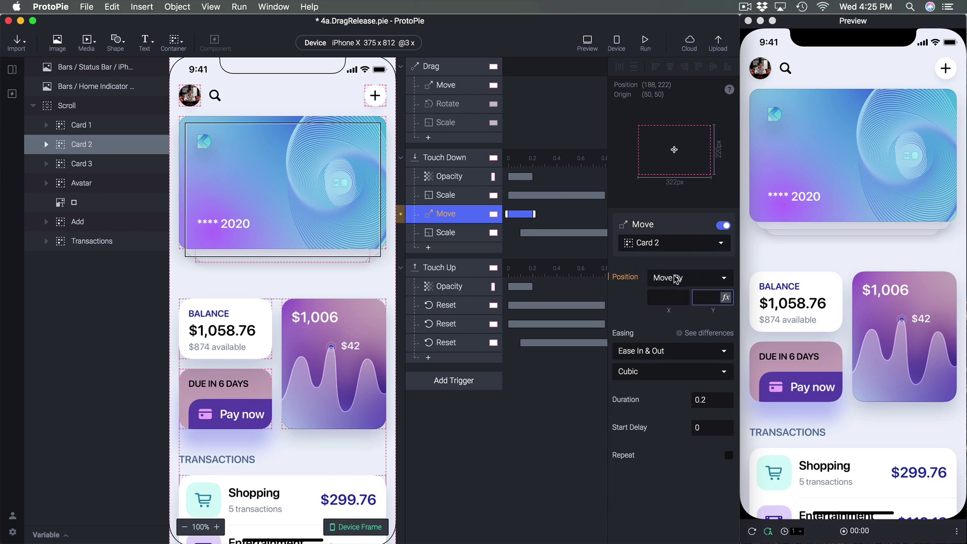
type("200")
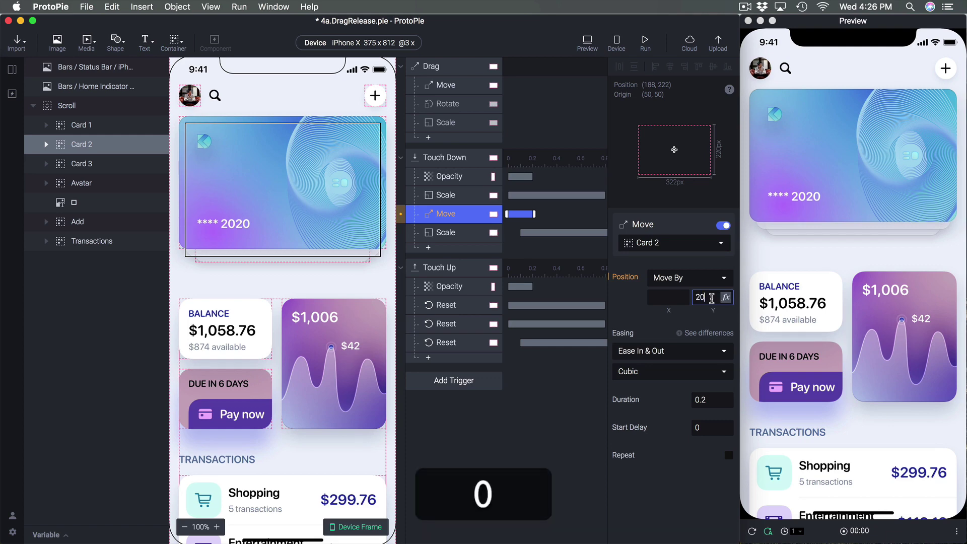
key("Return")
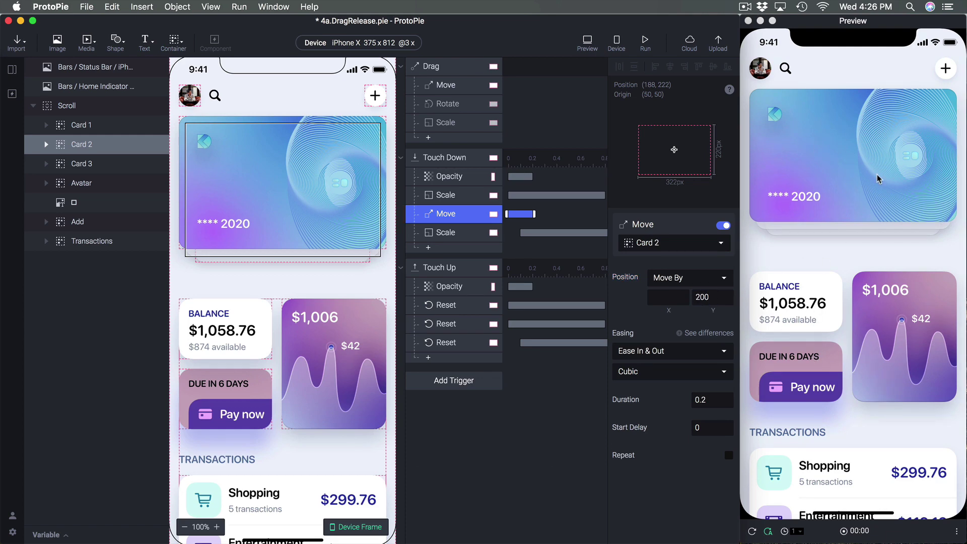
left_click_drag(839, 188, 826, 139)
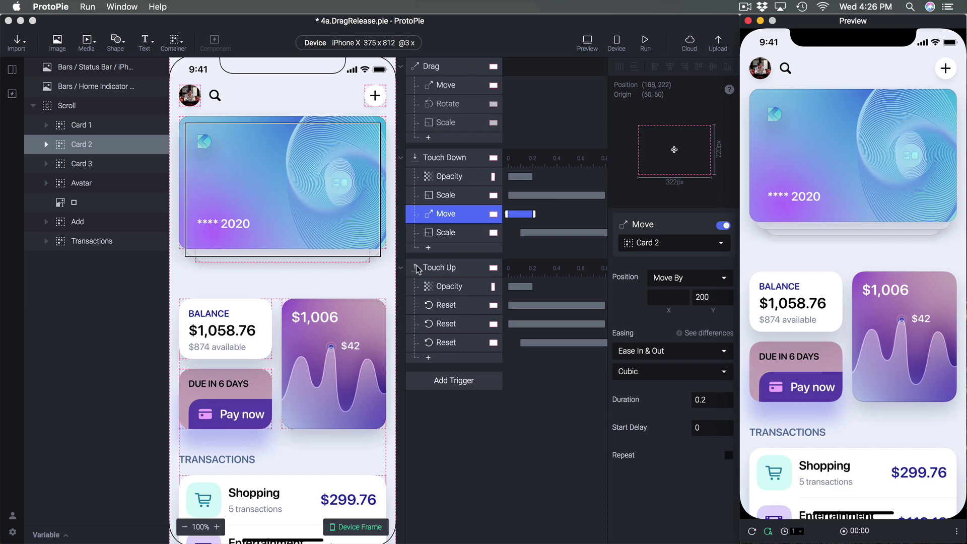
Step: Add a Move response for Card 3 under Touch Down, set to Move By with Y 400
left_click(476, 241)
left_click(463, 239)
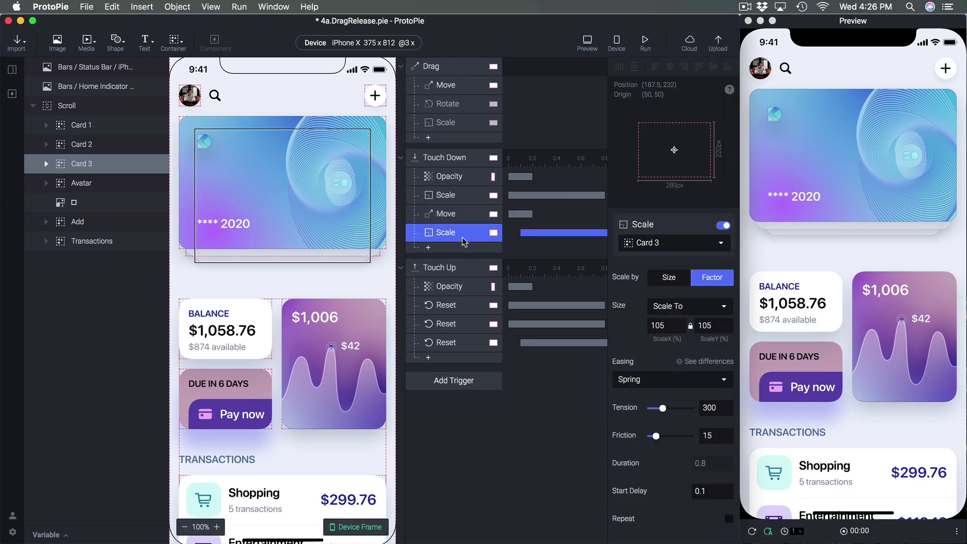
left_click(443, 249)
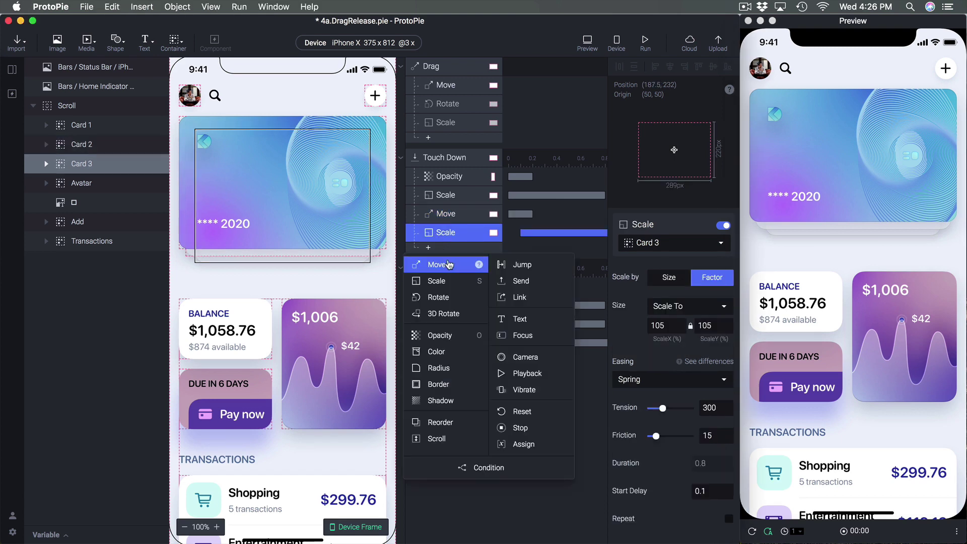
left_click(442, 265)
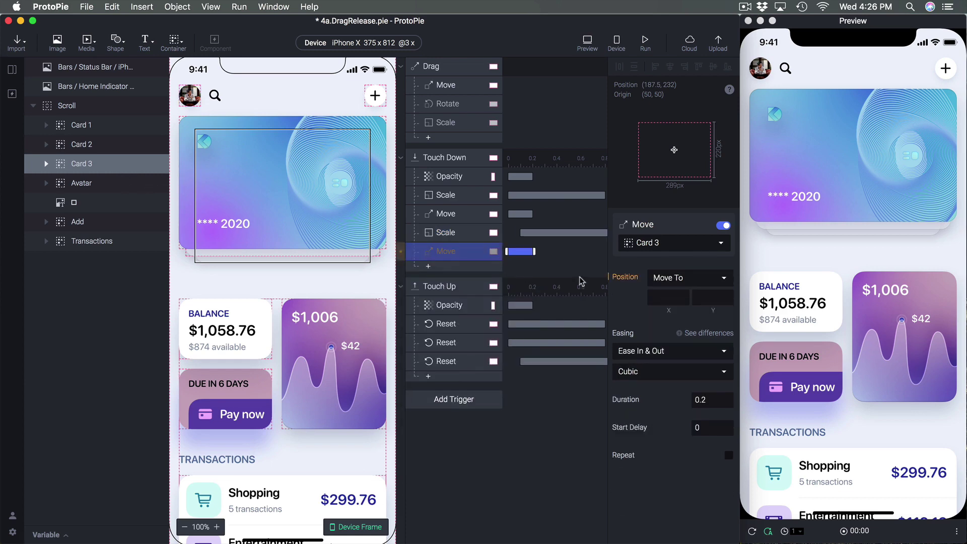
left_click(689, 278)
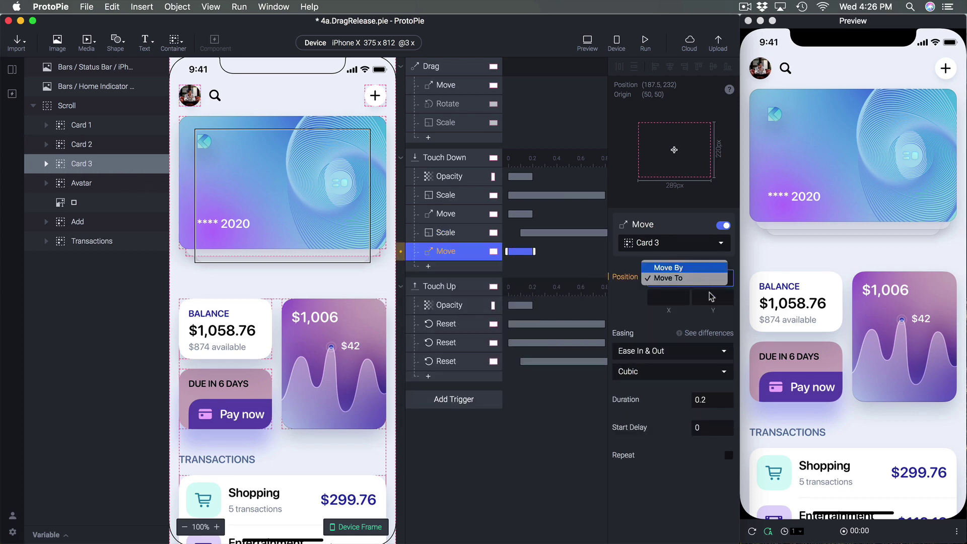
left_click(665, 266)
left_click(709, 296)
type("400")
key("Return")
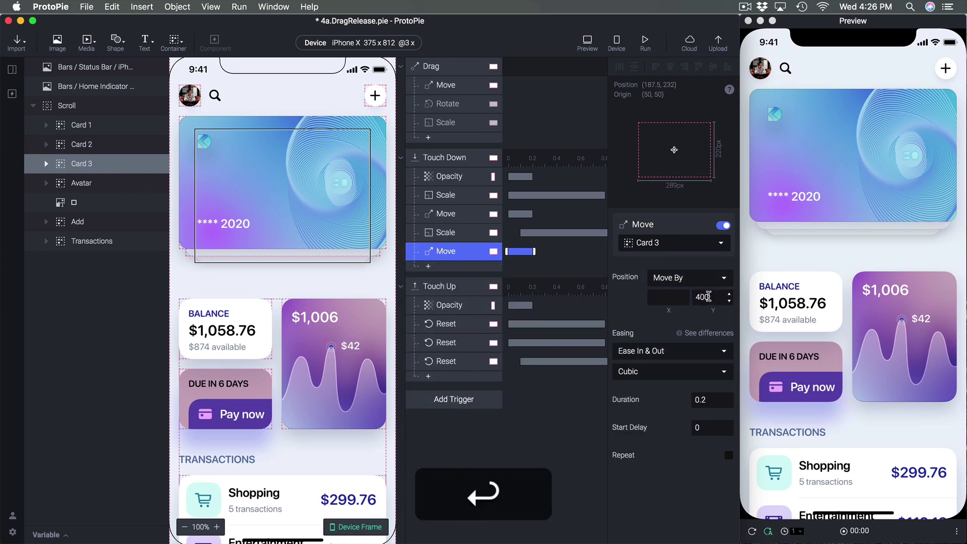
Step: Drag and release Card 1 repeatedly in the preview to check how Card 2 and Card 3 move down and reset
left_click_drag(791, 172, 844, 126)
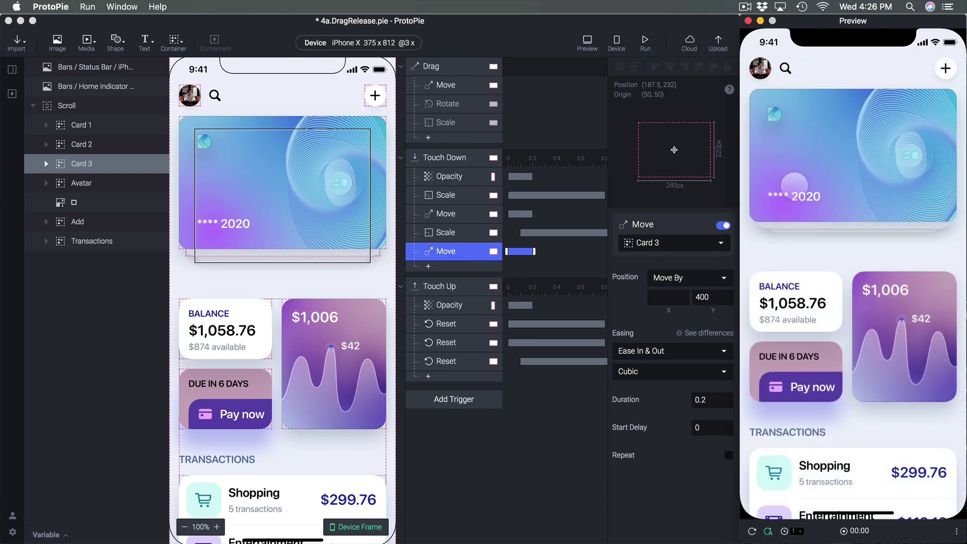
left_click_drag(795, 183, 815, 134)
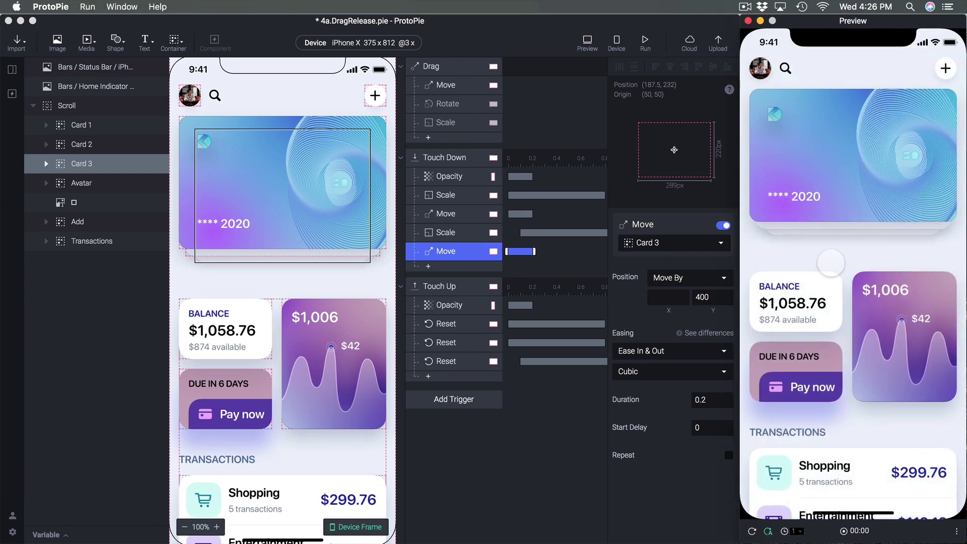
left_click_drag(820, 204, 831, 147)
left_click_drag(821, 184, 835, 126)
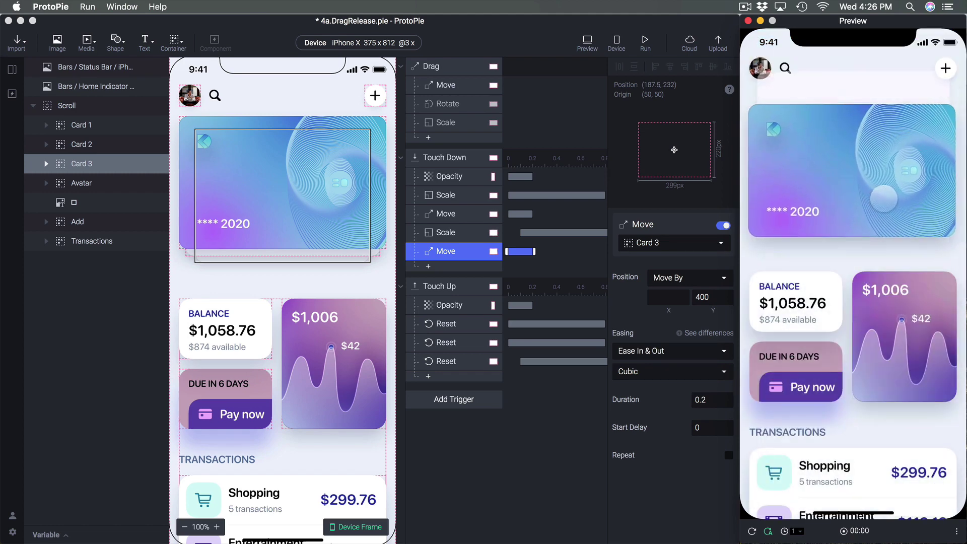
left_click(574, 268)
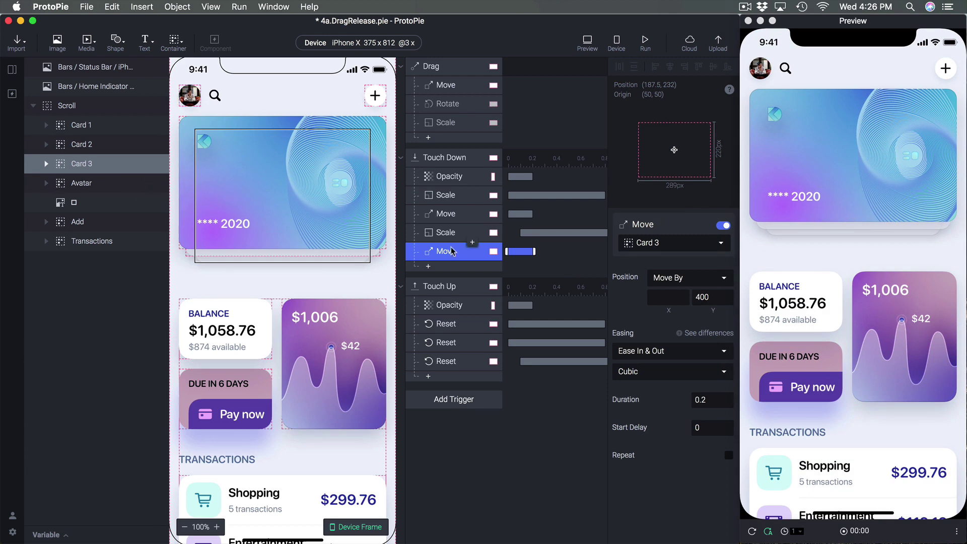
Step: Try a dark 050F22 fill on the Scroll container and undo the fill change
left_click(97, 106)
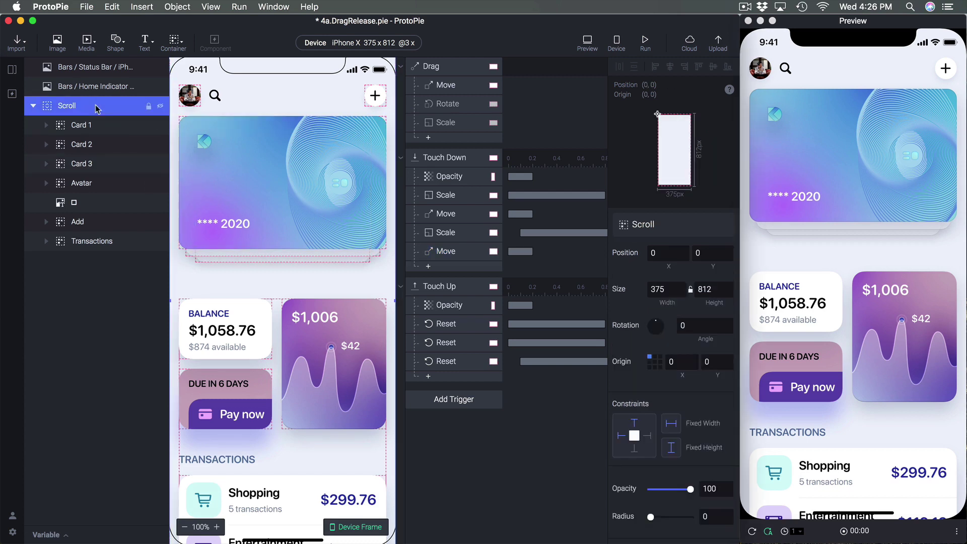
scroll(649, 353, "down", 10)
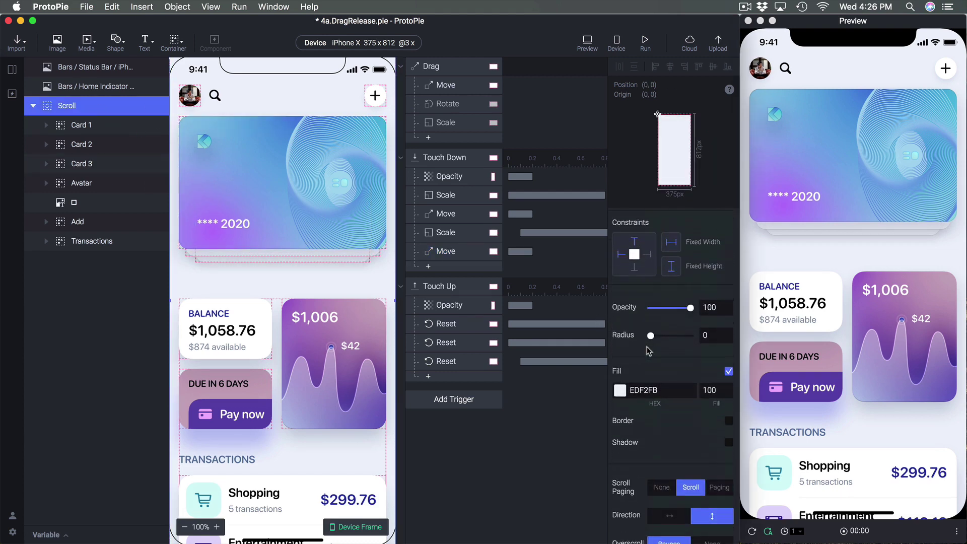
left_click(674, 306)
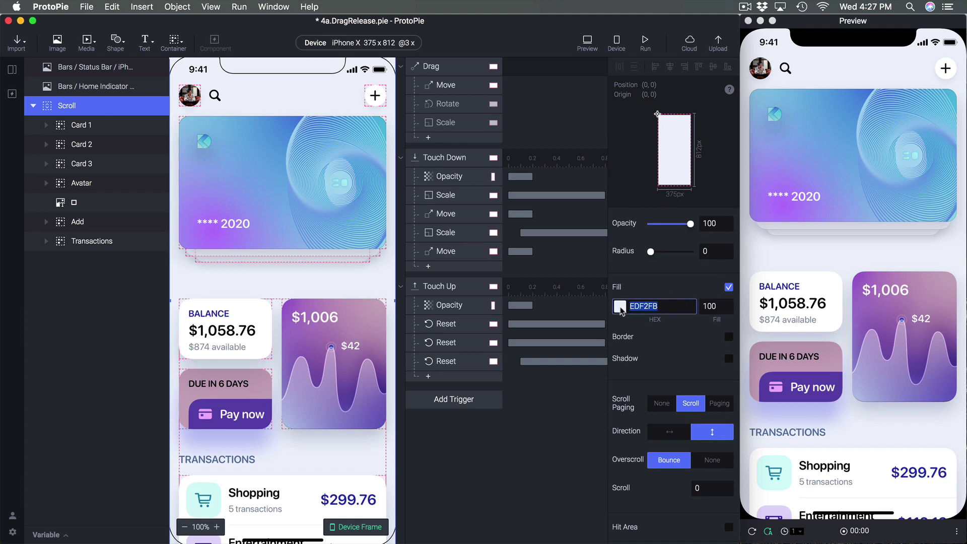
left_click(620, 307)
left_click(710, 409)
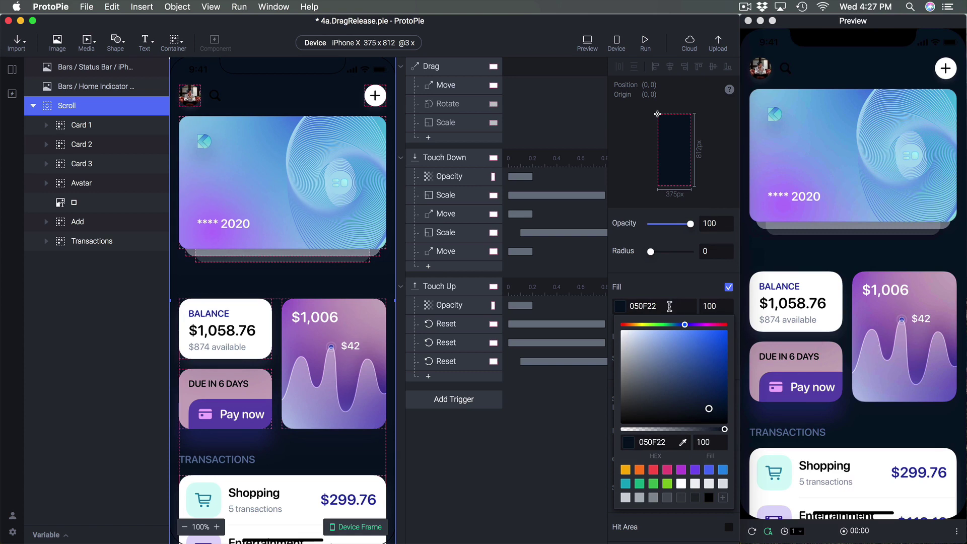
left_click(669, 307)
key("super+z")
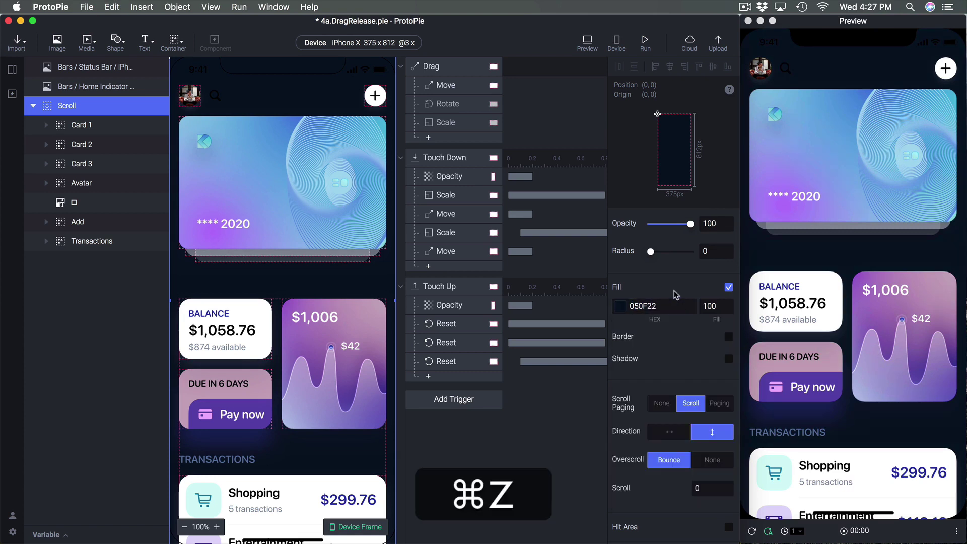
double_click(673, 308)
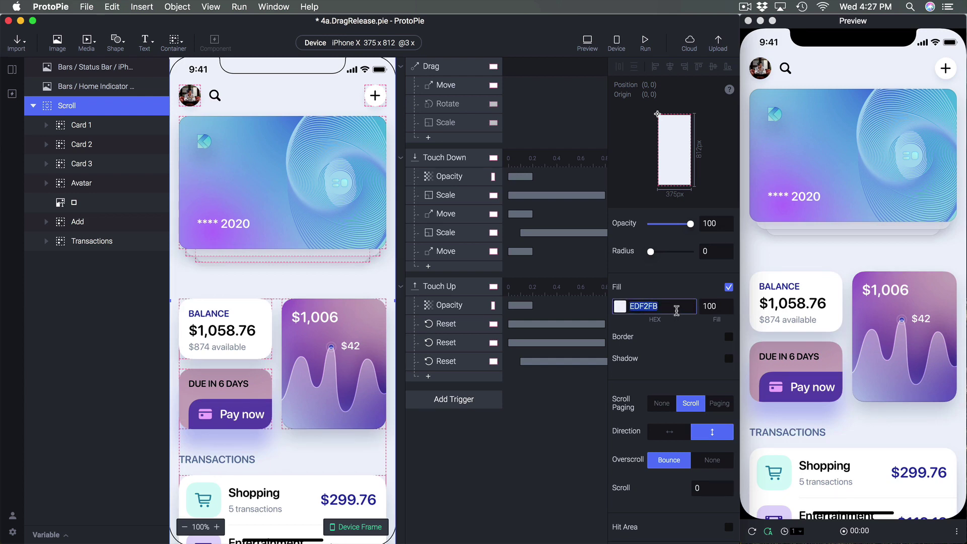
left_click(664, 313)
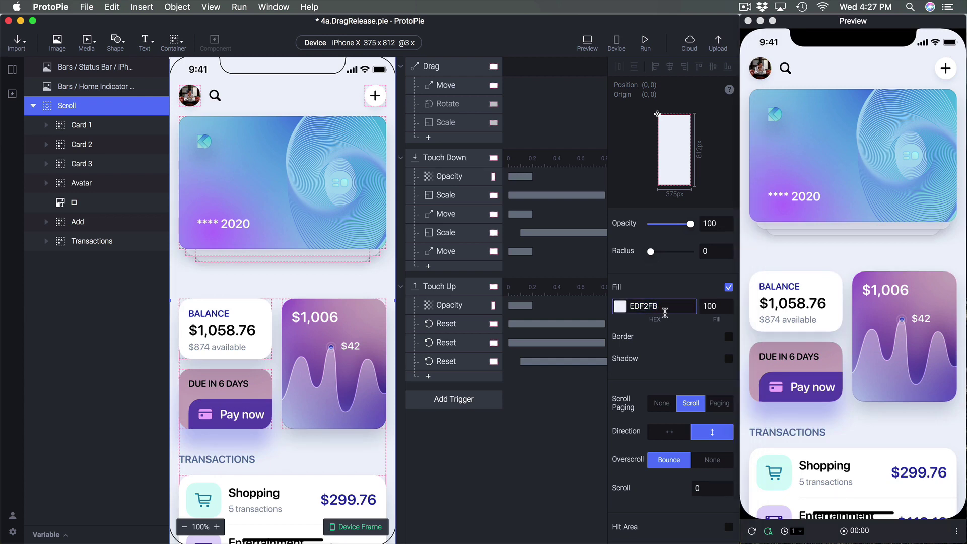
Step: Add a Color response for the Scroll container under Touch Down with fill 4C6EF5, and test it on Card 1 in the preview
left_click(455, 160)
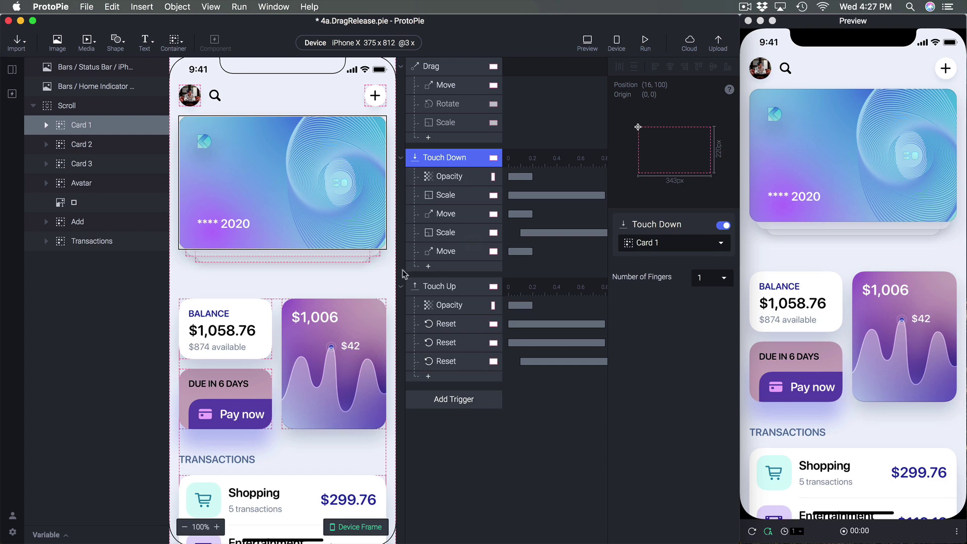
left_click(103, 107)
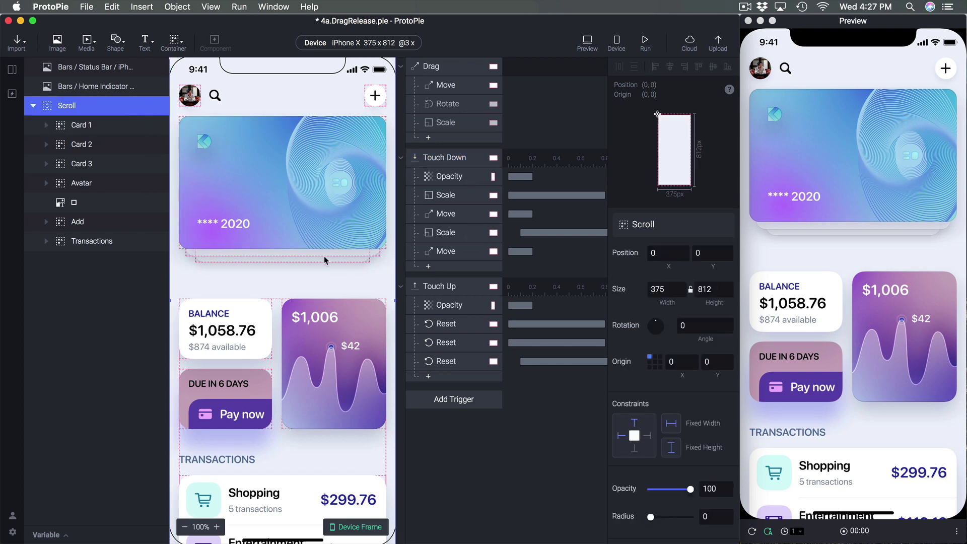
left_click(428, 267)
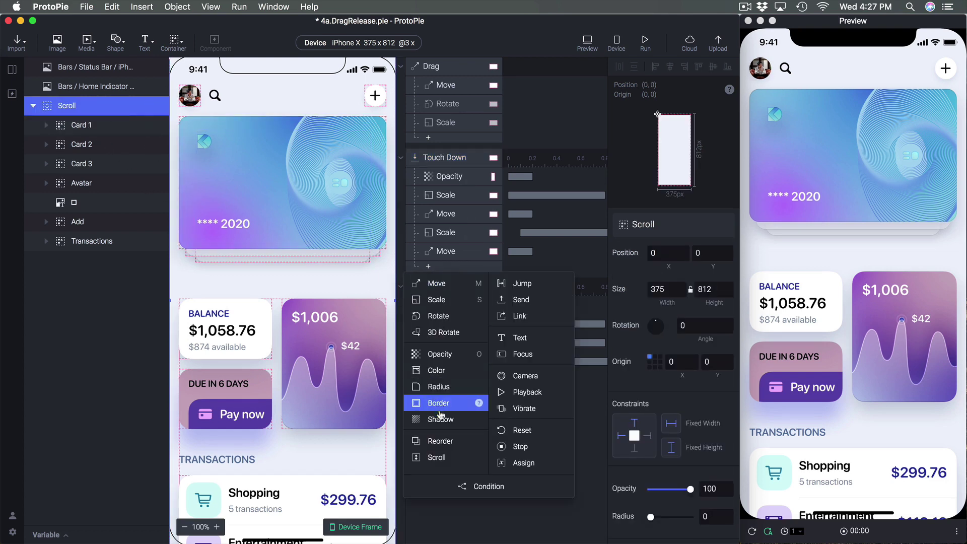
left_click(445, 369)
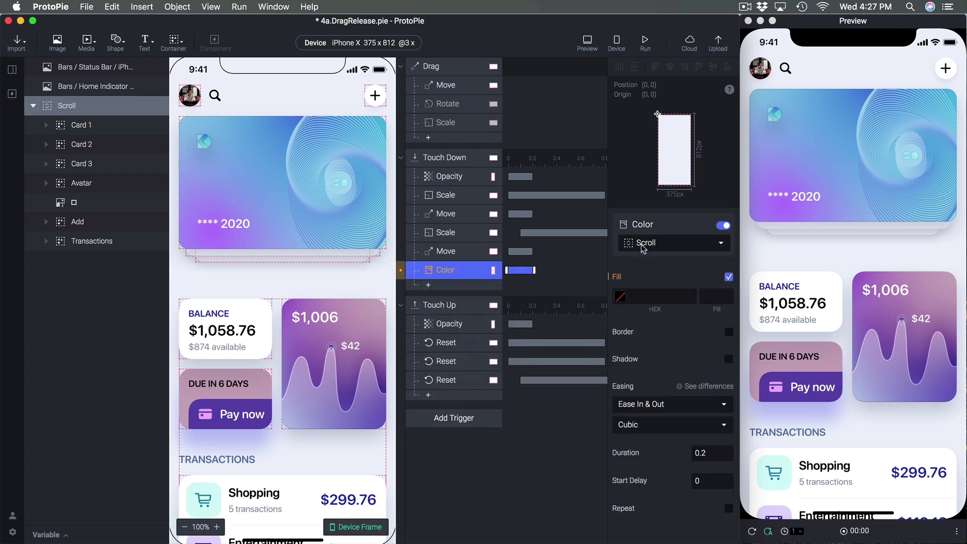
left_click(627, 298)
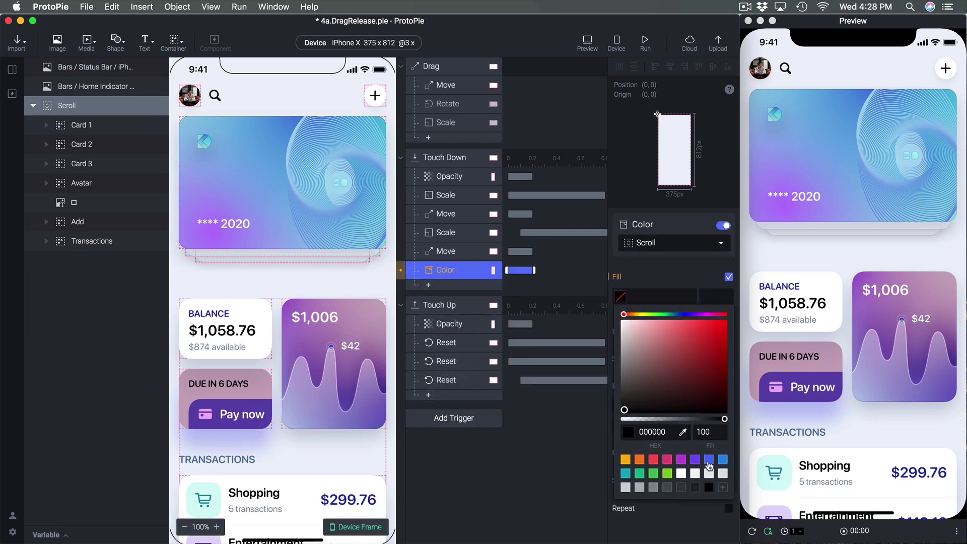
left_click(709, 460)
left_click(674, 297)
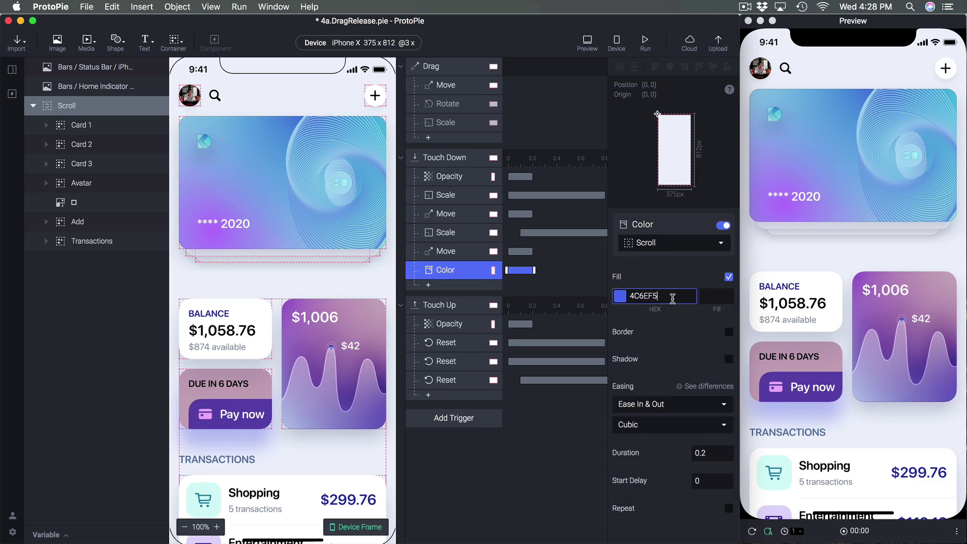
left_click_drag(804, 174, 786, 217)
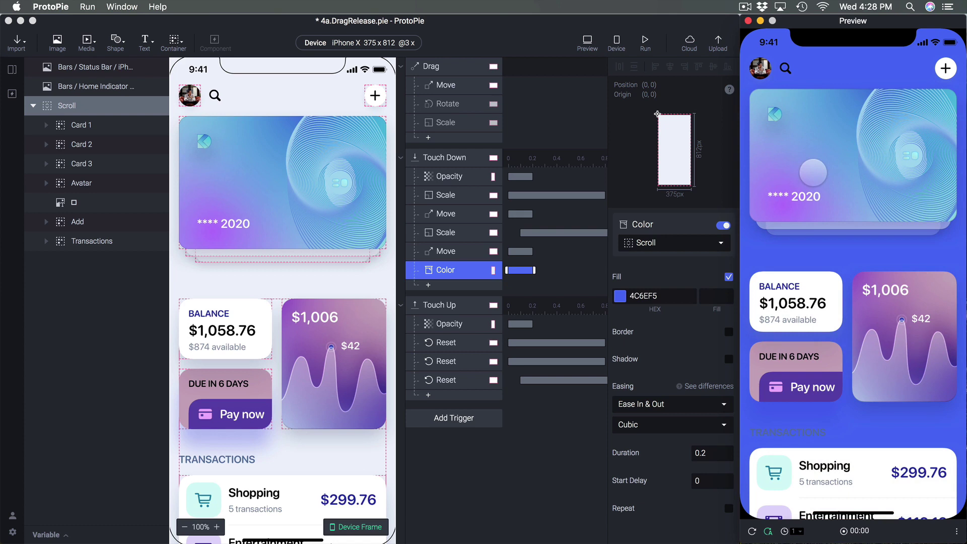
Step: Try a Reset response for the Scroll container under Touch Up and test it in the preview
left_click(462, 272)
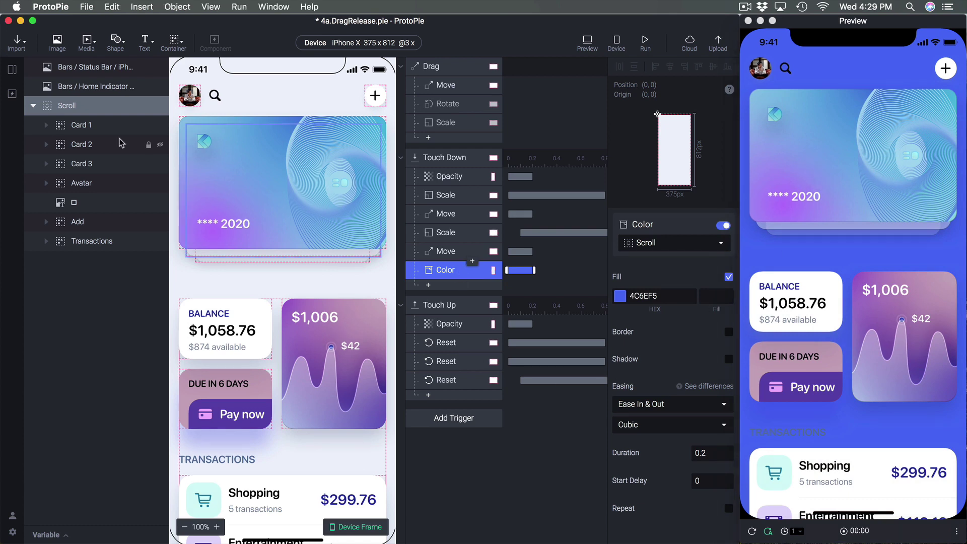
left_click(87, 107)
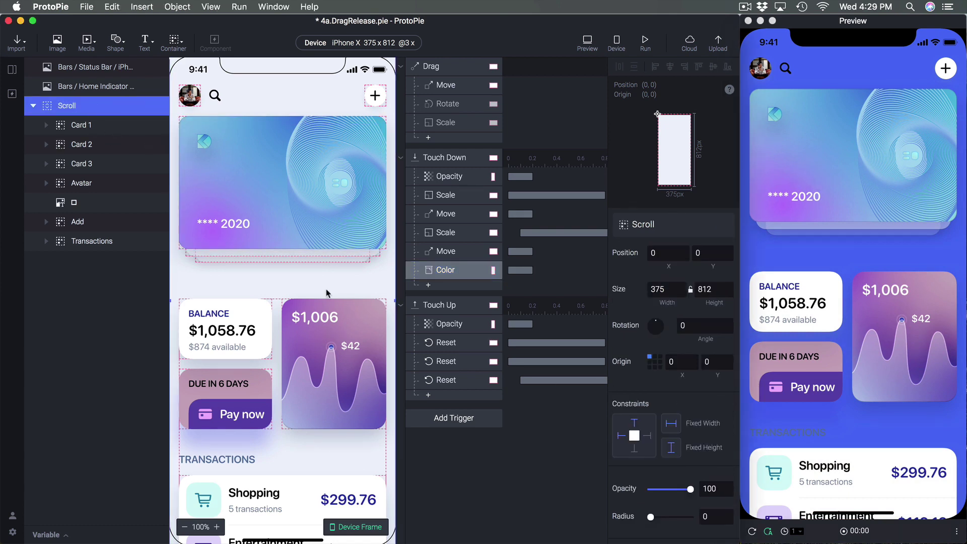
left_click(457, 399)
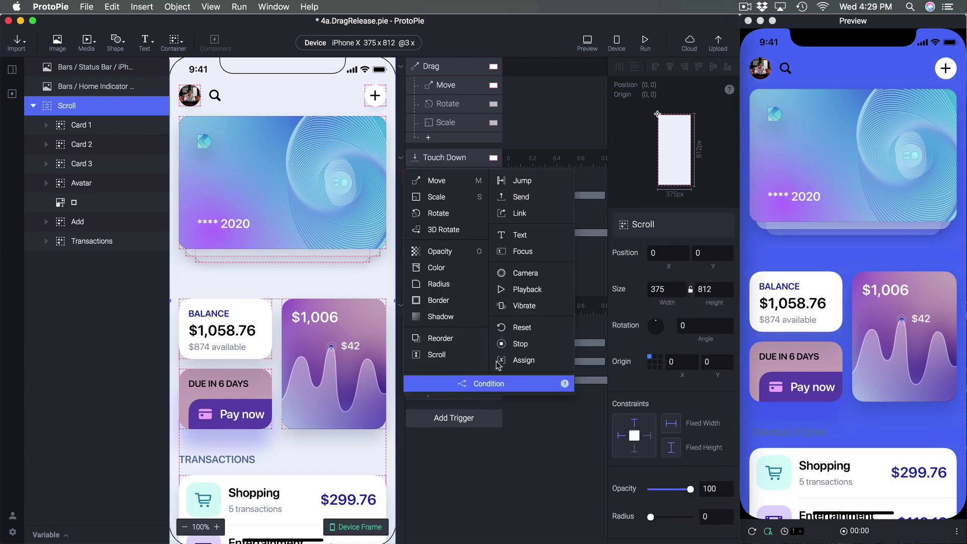
left_click(517, 328)
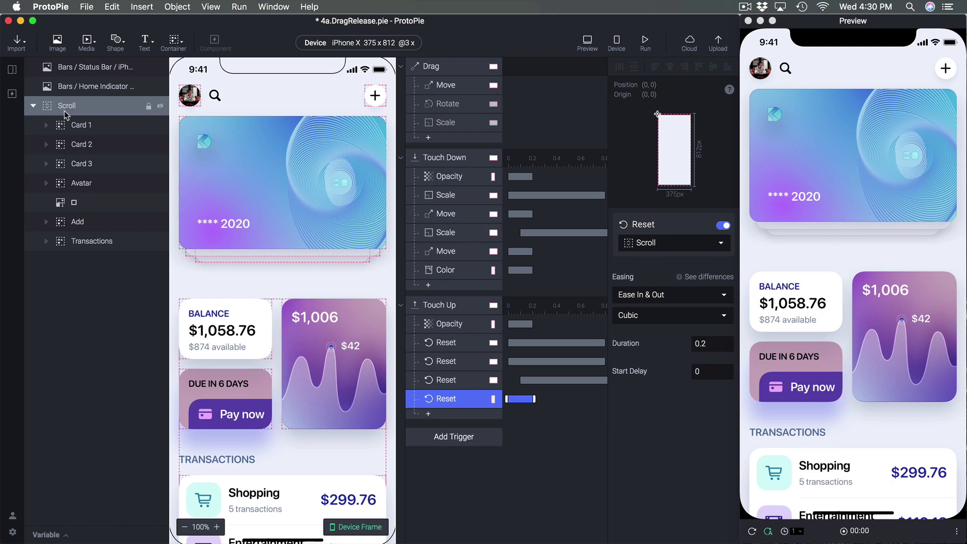
left_click(84, 112)
scroll(710, 453, "down", 10)
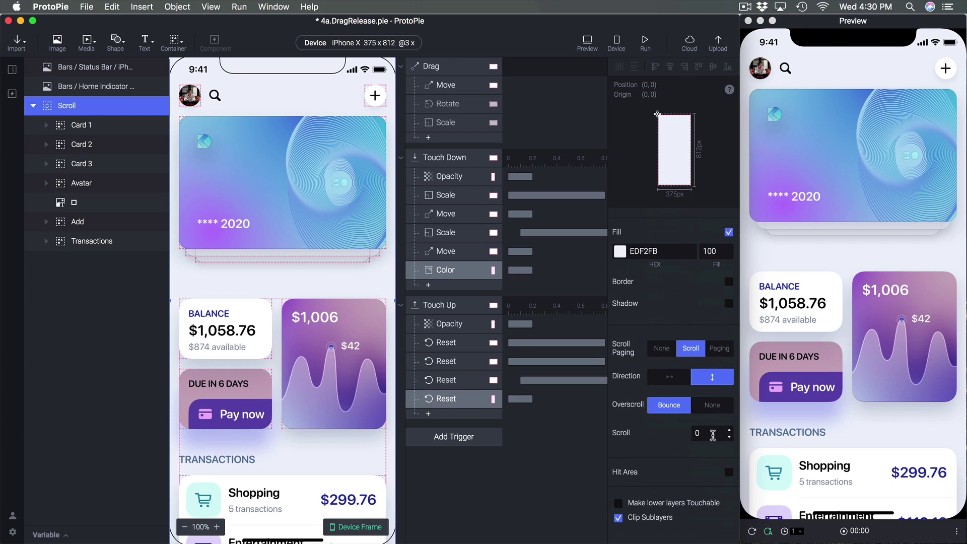
scroll(666, 394, "up", 8)
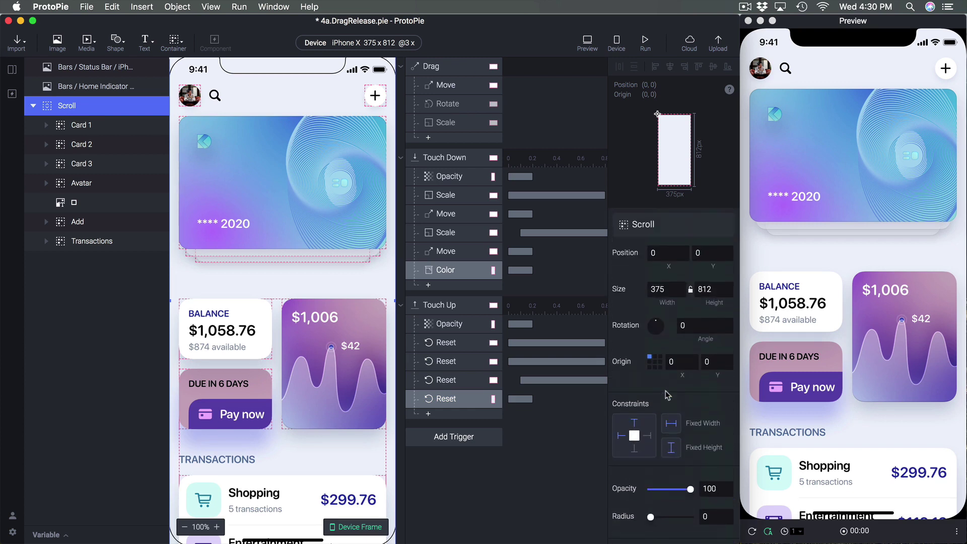
scroll(561, 433, "down", 1)
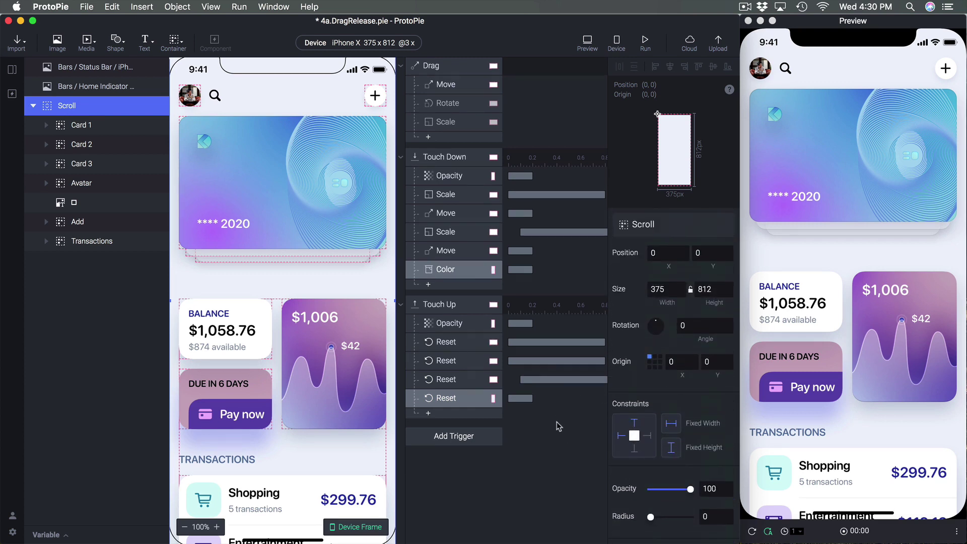
left_click_drag(821, 291, 831, 430)
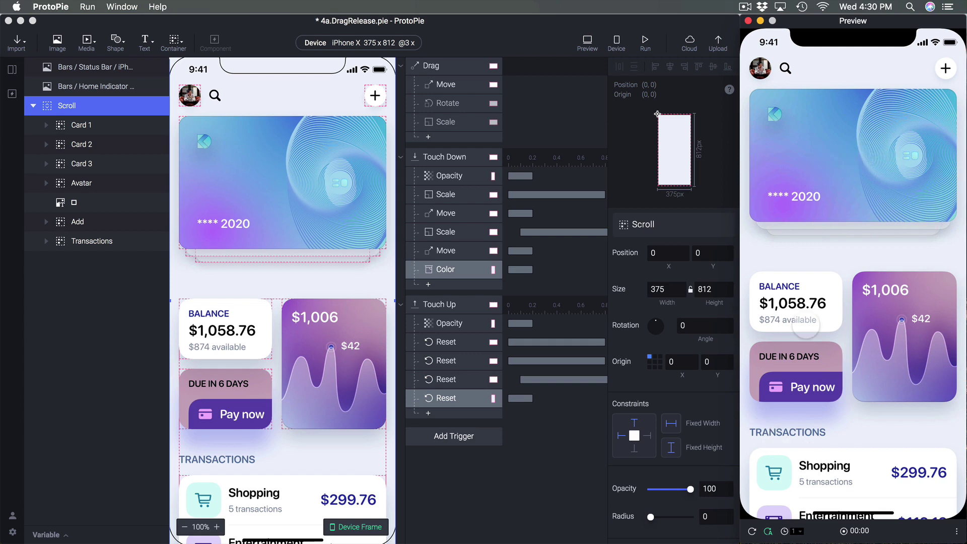
Step: Delete the Scroll container's Reset response from Touch Up
left_click(570, 452)
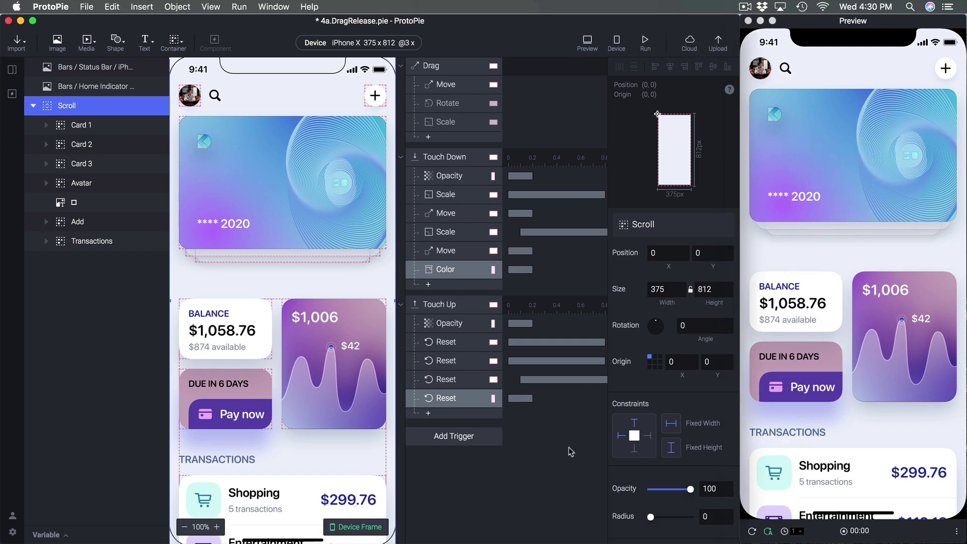
left_click(455, 379)
left_click(448, 398)
key("BackSpace")
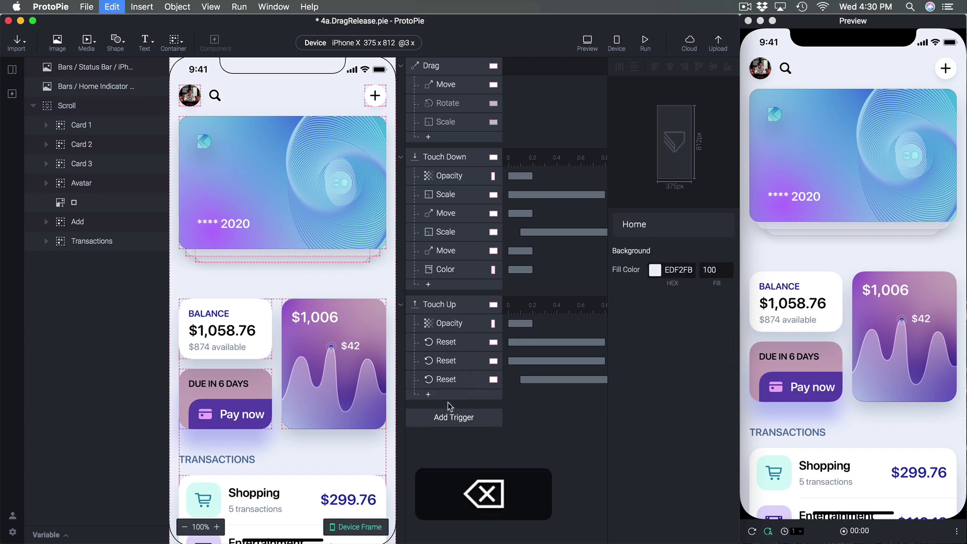
Step: Copy the Scroll container's fill colour code, EDF2FB
left_click(457, 397)
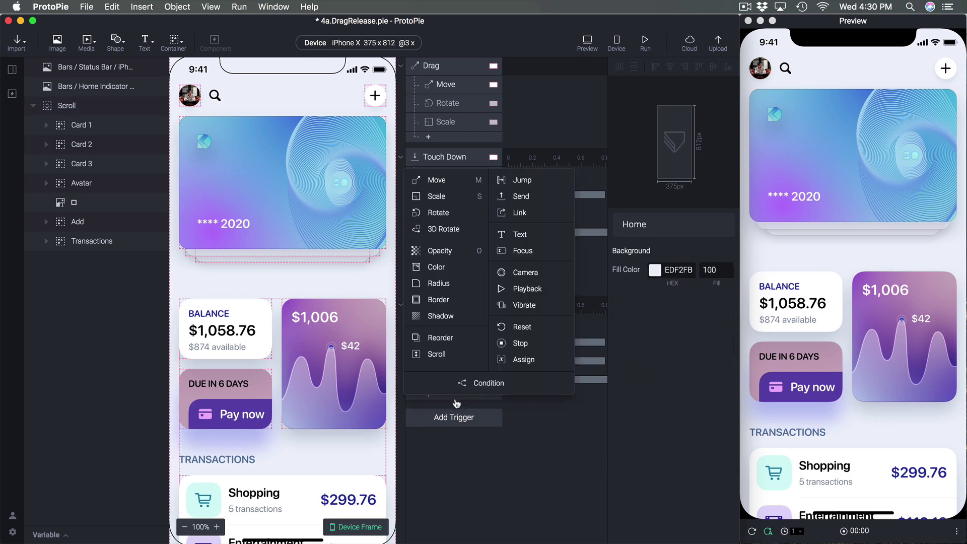
left_click(564, 422)
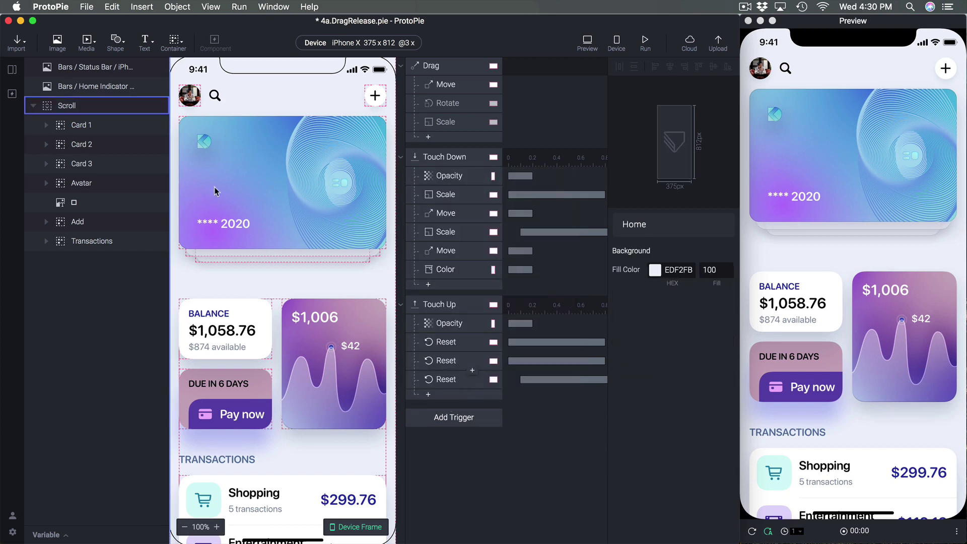
left_click(98, 105)
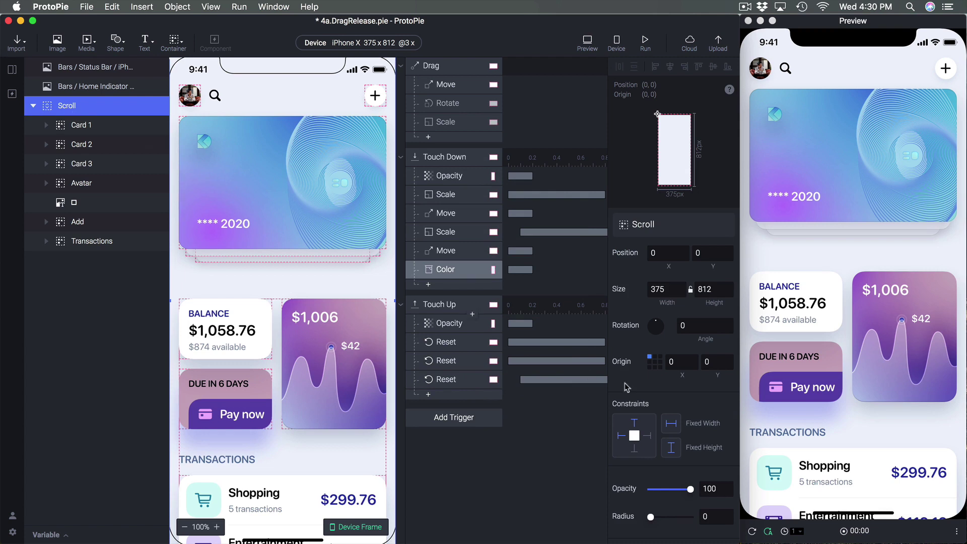
scroll(625, 383, "down", 10)
double_click(670, 251)
key("super+c")
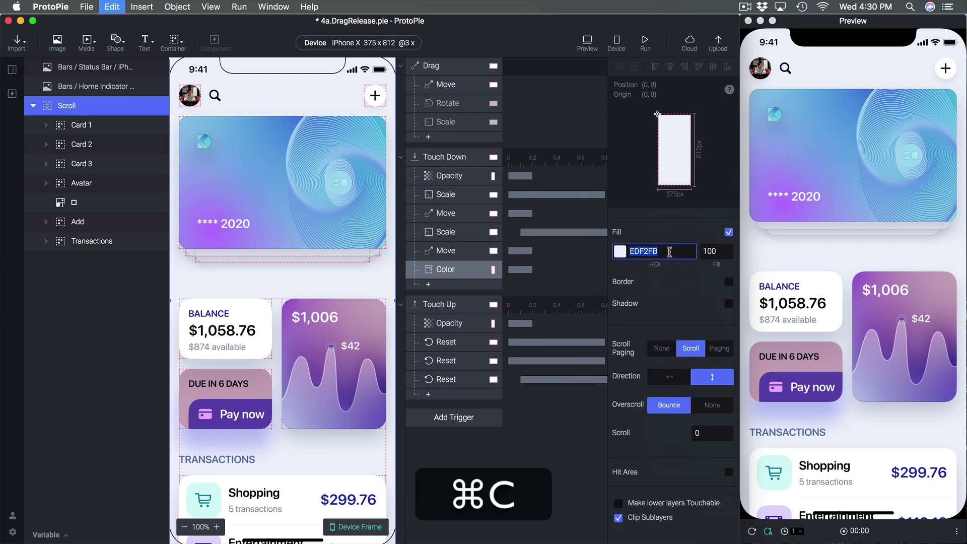
left_click(534, 440)
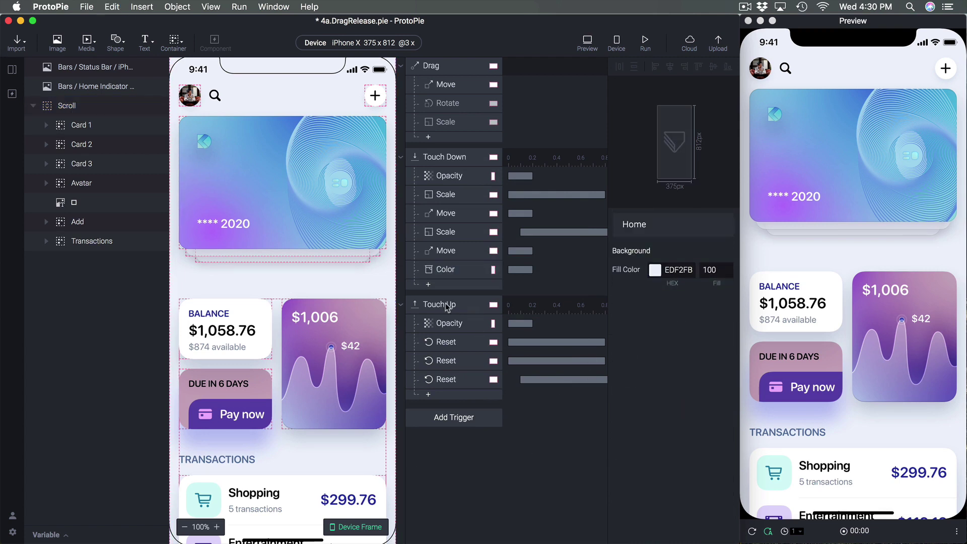
Step: Add a Color response for the Scroll container under Touch Up, using the copied EDF2FB as its fill
left_click(101, 105)
left_click(443, 397)
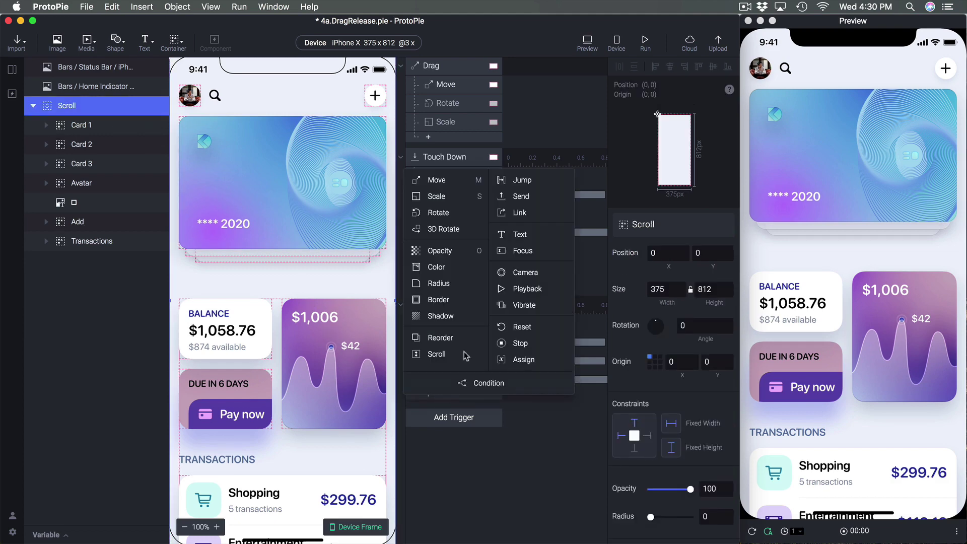
left_click(472, 270)
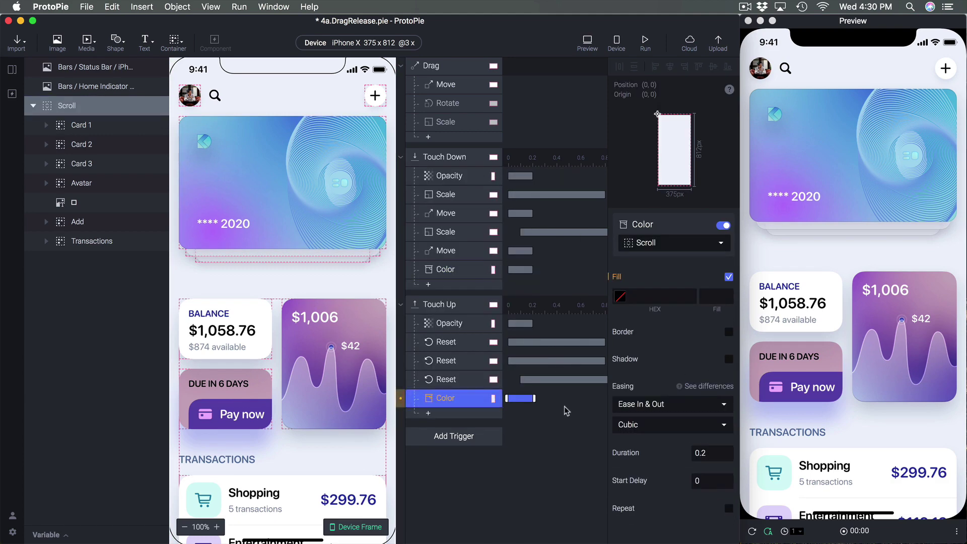
left_click(657, 297)
key("super+v")
key("Return")
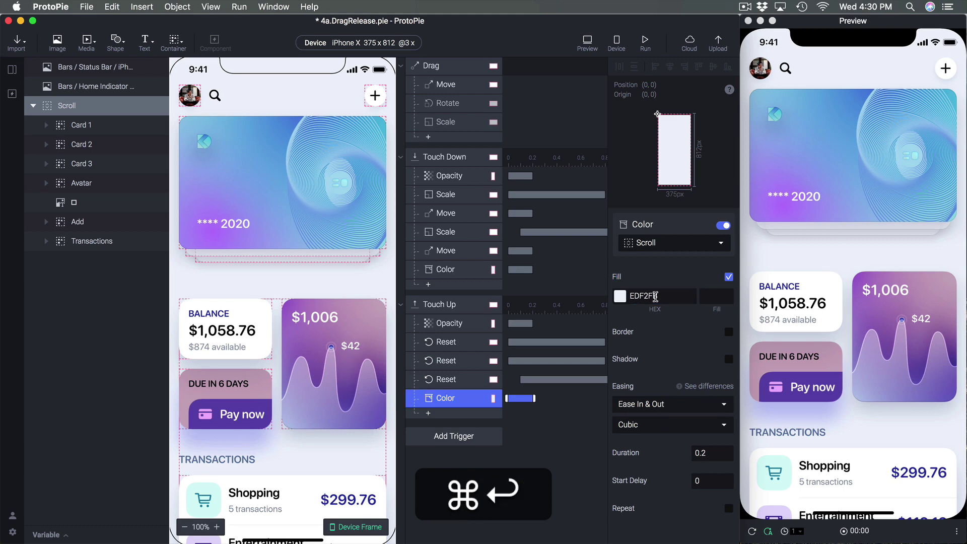
Step: Drag and release Card 1 repeatedly in the preview to check the background colour change and return
left_click_drag(812, 189, 848, 335)
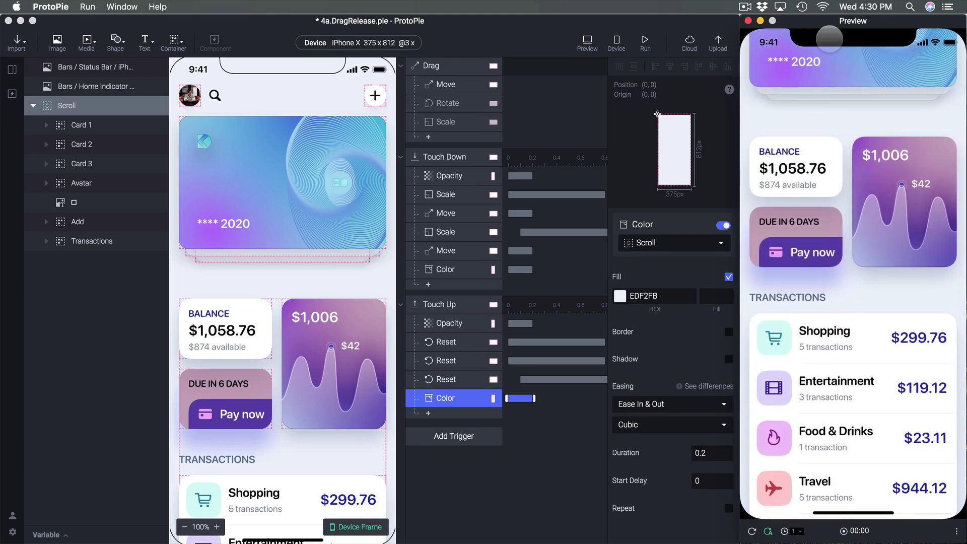
left_click_drag(822, 76, 853, 294)
left_click_drag(817, 72, 838, 354)
left_click_drag(816, 84, 831, 308)
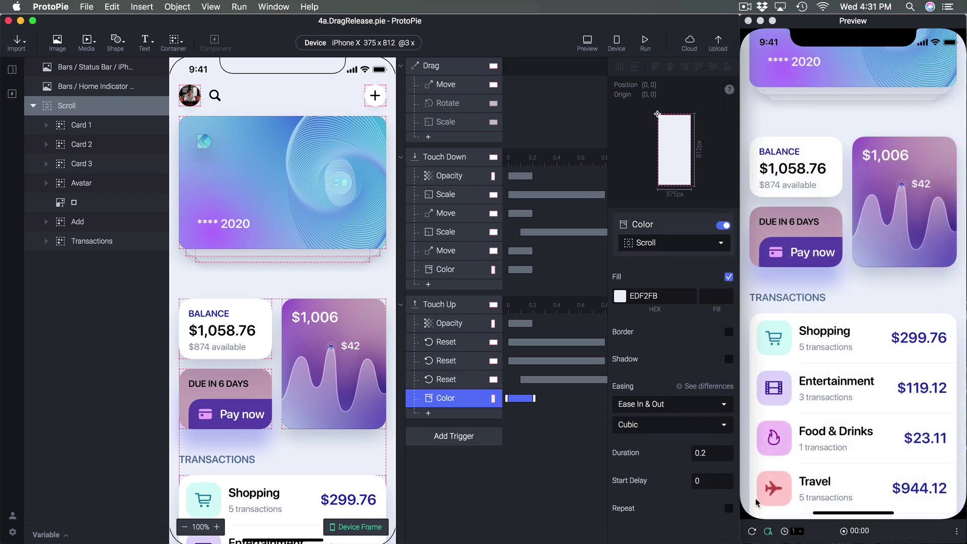
Step: Review Card 2's Scale and Move responses under Touch Down alongside Card 1's Reset response under Touch Up
left_click(453, 344)
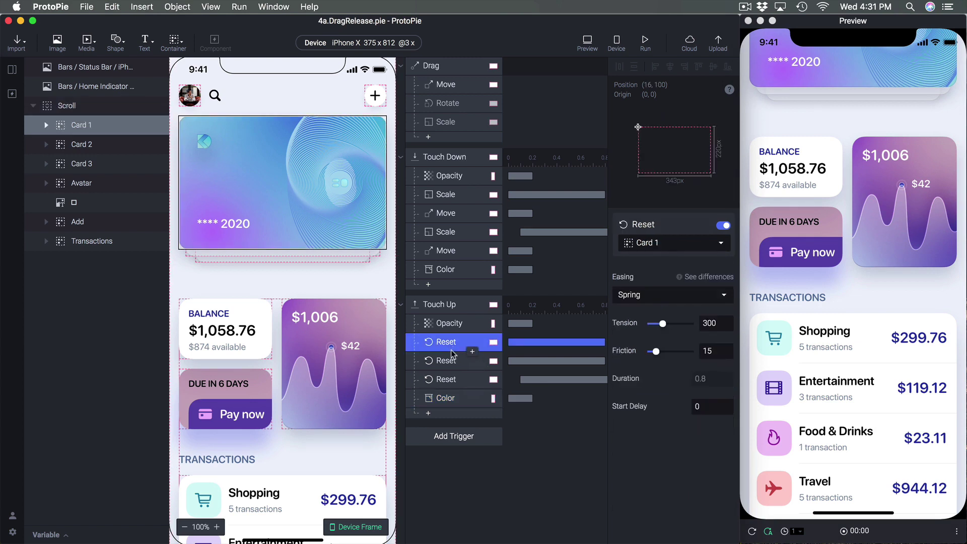
left_click(453, 199)
left_click(450, 214, "shift")
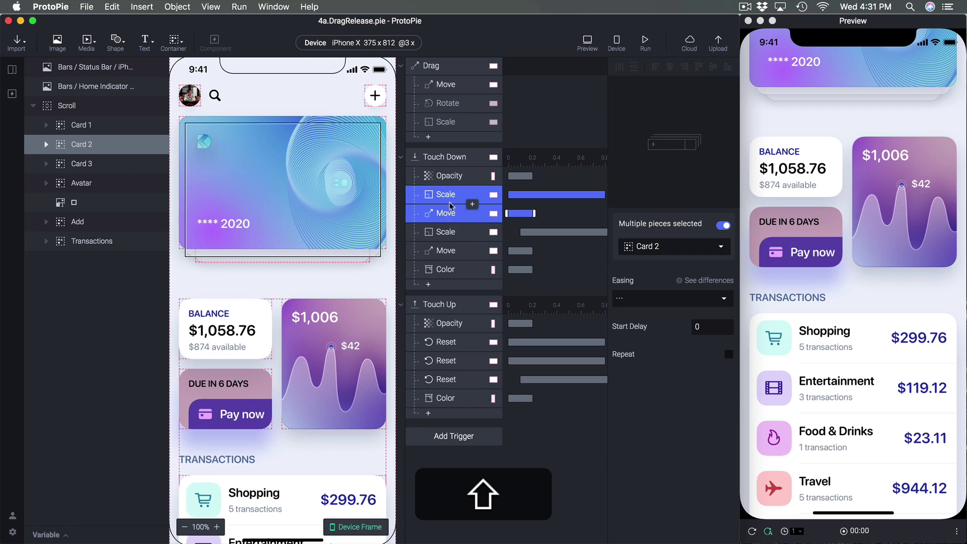
left_click(451, 177)
left_click(451, 195)
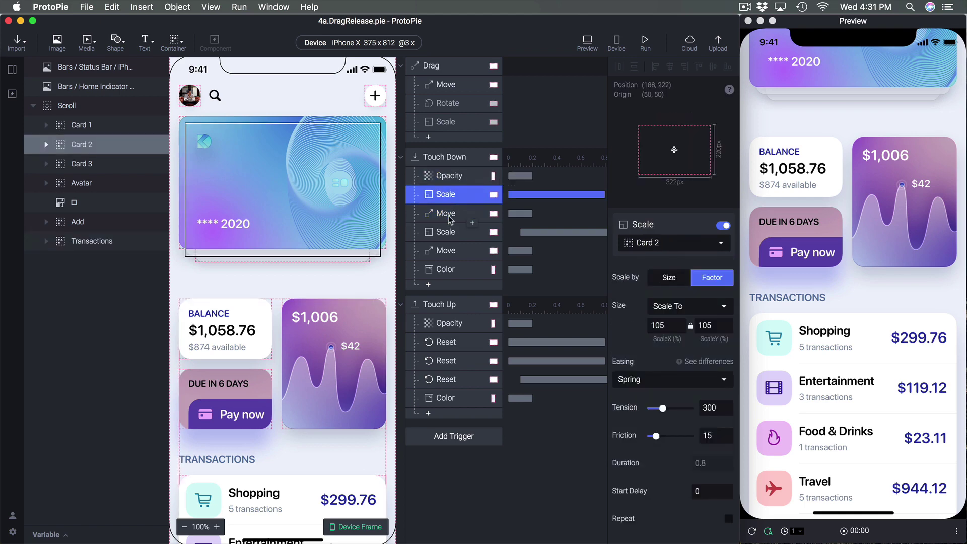
left_click(449, 216)
left_click(448, 343)
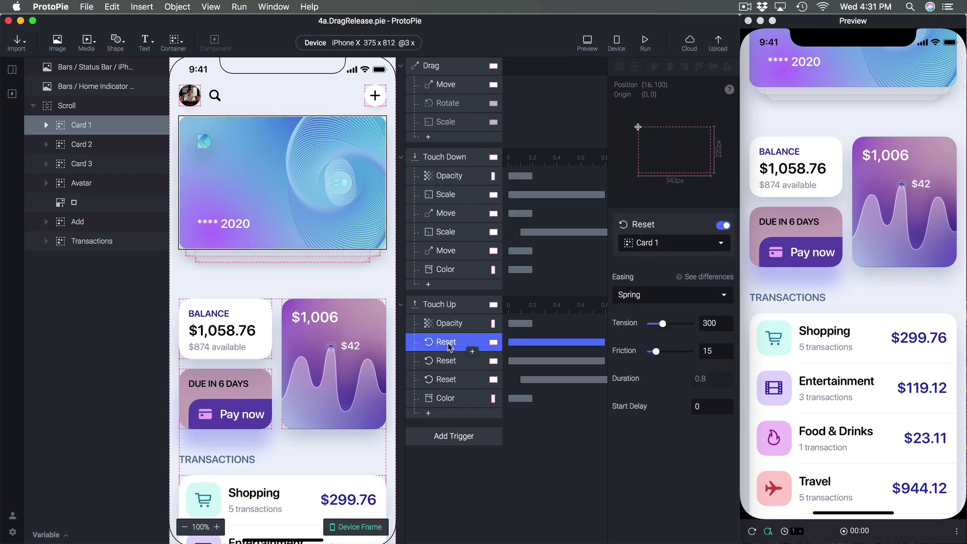
left_click_drag(460, 347, 454, 179)
mouse_move(429, 216)
left_mouse_down()
mouse_move(445, 176)
mouse_move(431, 207)
left_mouse_up()
left_click_drag(453, 173, 449, 220)
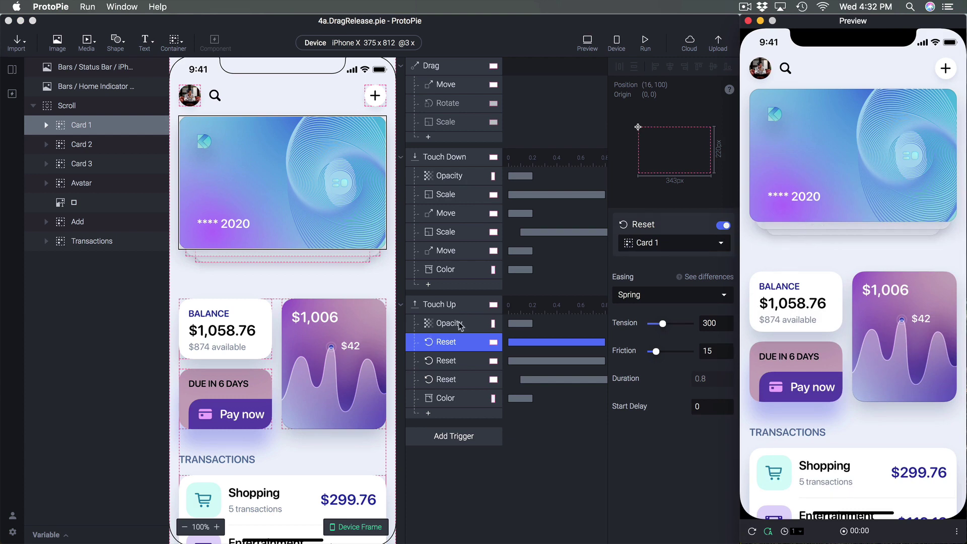
left_click(445, 195)
left_click(445, 195)
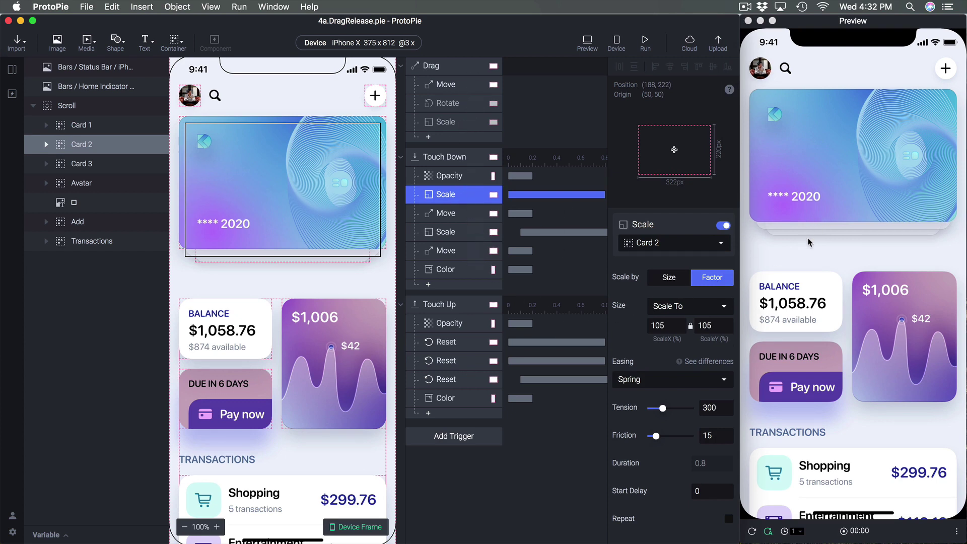
left_click(821, 256)
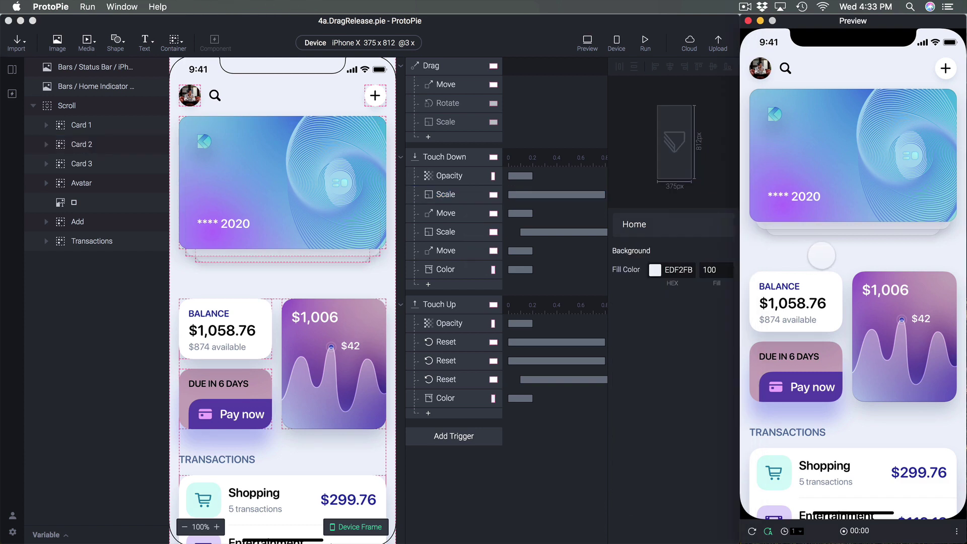